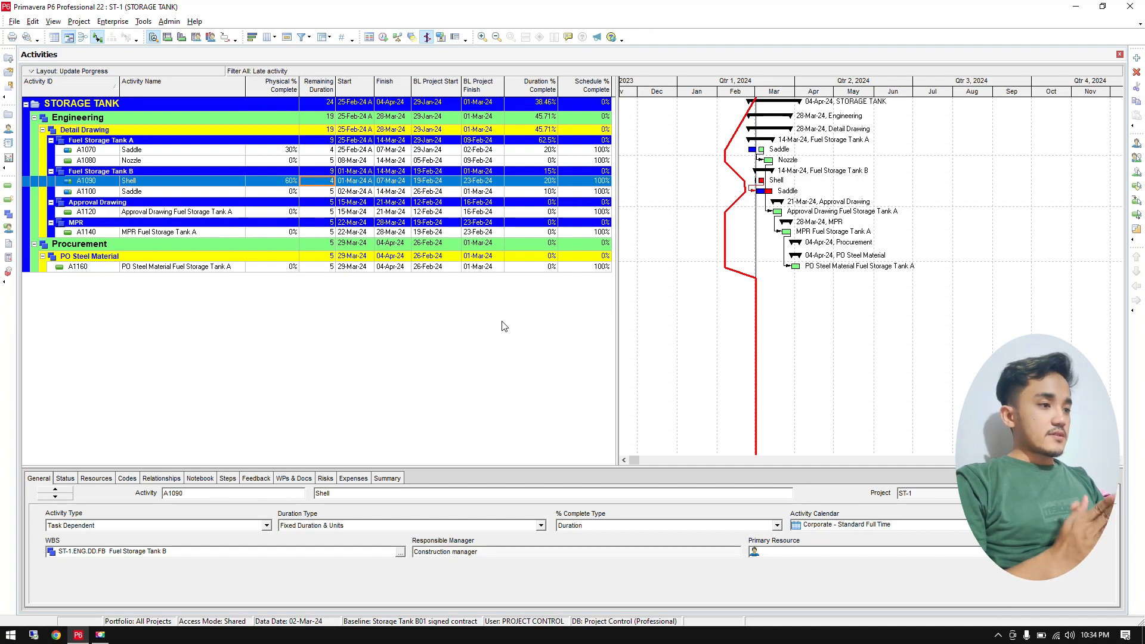
Step: Show all activities instead of only the late ones and widen the activity table to fit the Schedule % Complete column
{"action": "left_click", "coordinate": [302, 37]}
{"action": "left_click", "coordinate": [463, 209]}
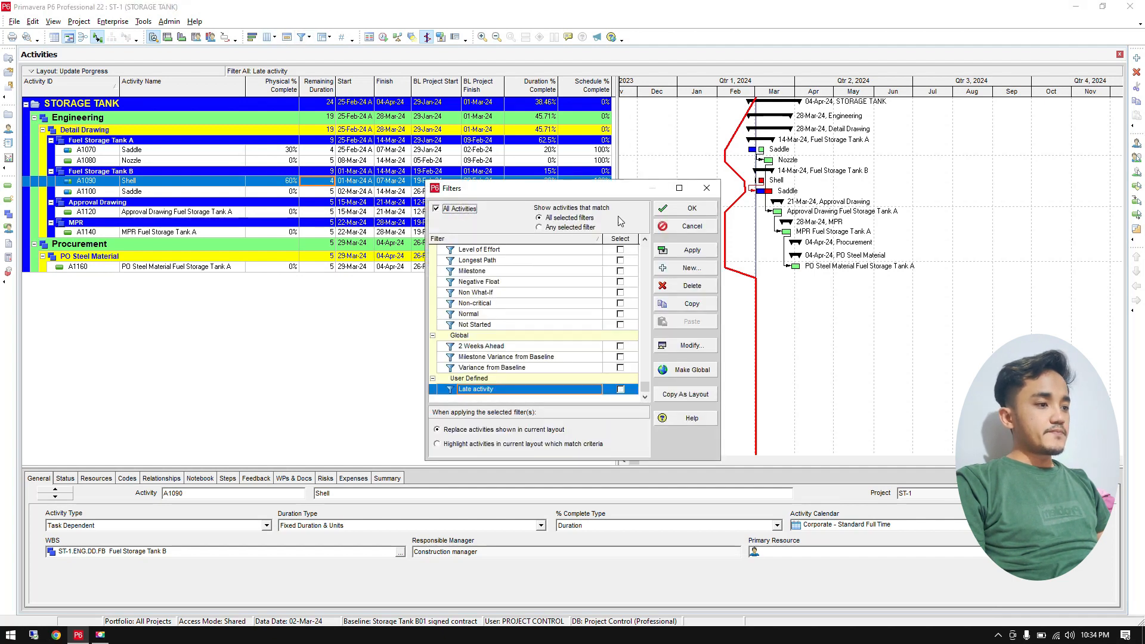
{"action": "left_click", "coordinate": [701, 213]}
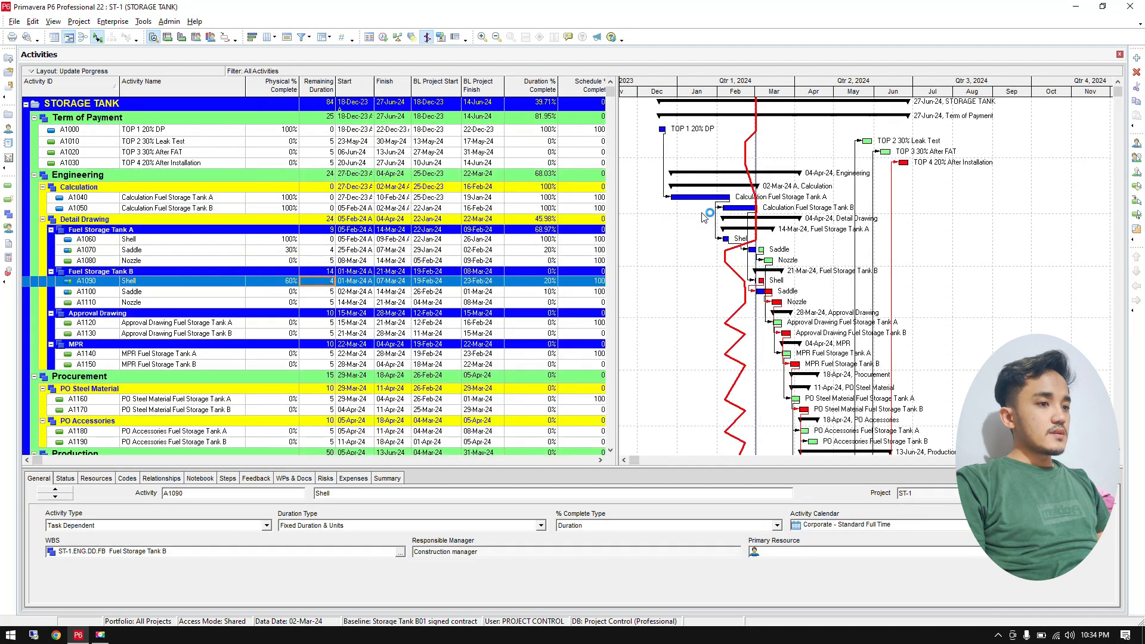
{"action": "left_click_drag", "start_coordinate": [617, 150], "coordinate": [625, 150]}
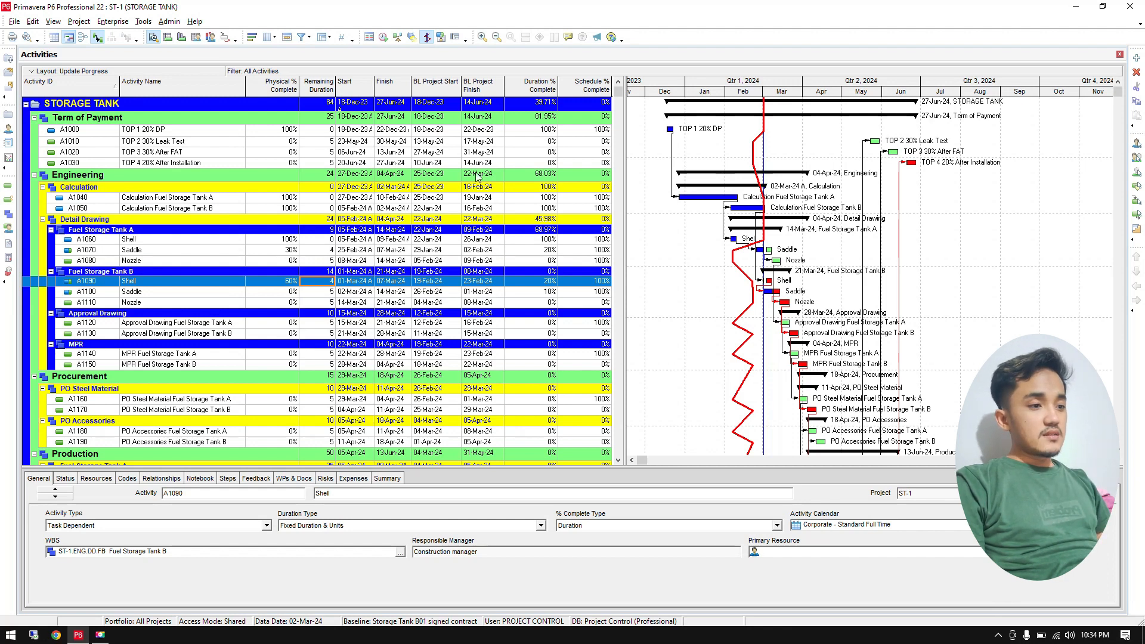
{"action": "left_click", "coordinate": [285, 292]}
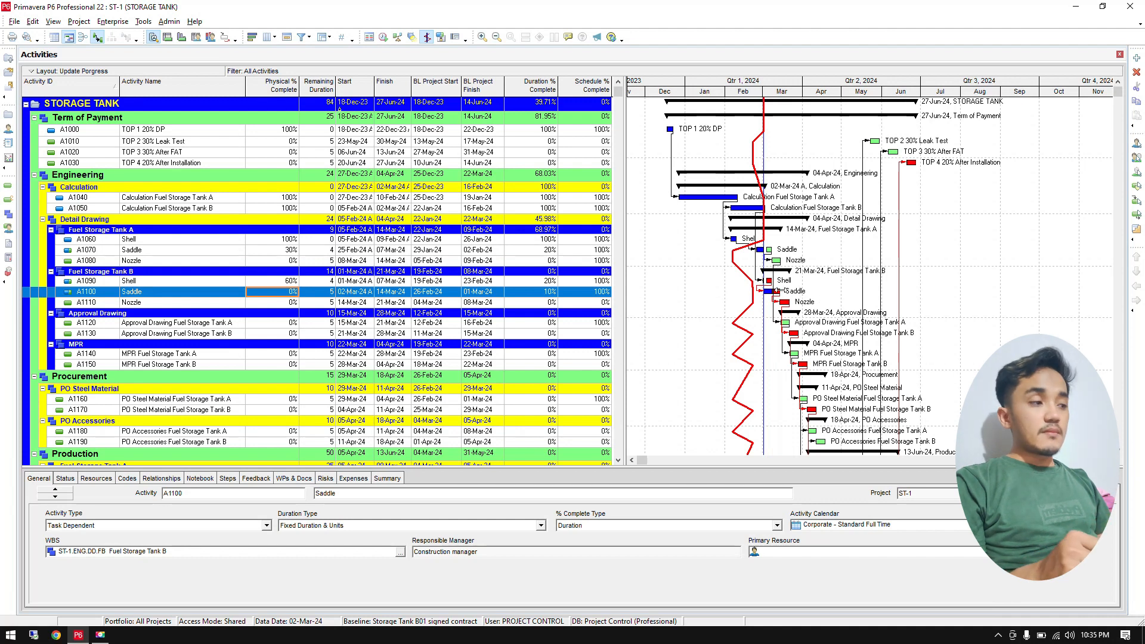
{"action": "scroll", "coordinate": [781, 318], "scroll_direction": "down", "scroll_amount": 5}
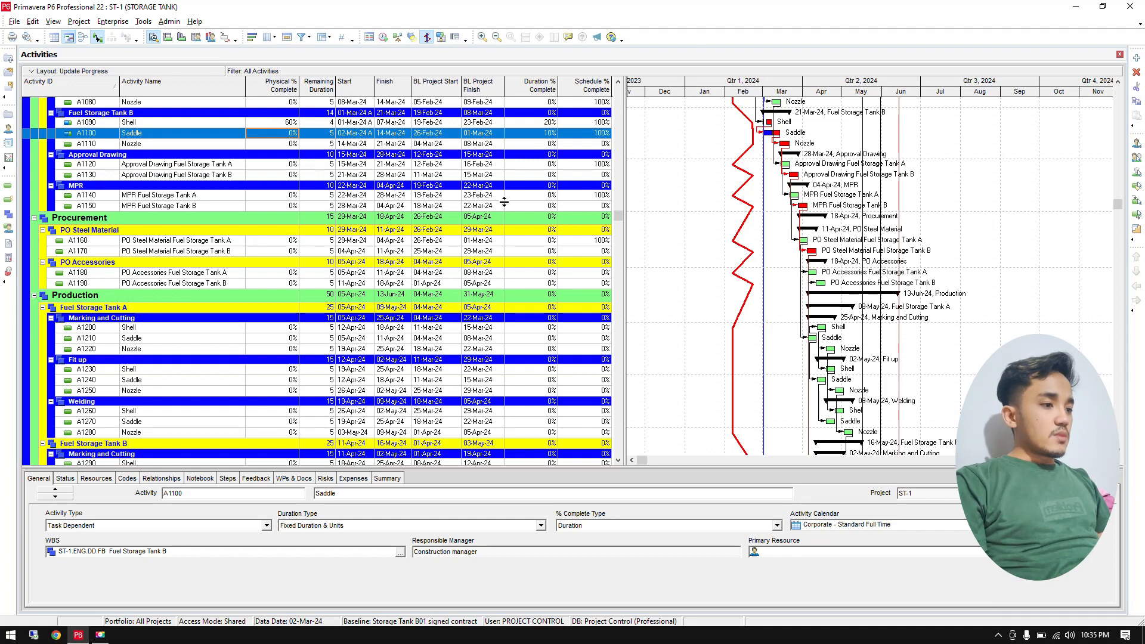
{"action": "scroll", "coordinate": [504, 202], "scroll_direction": "up", "scroll_amount": 5}
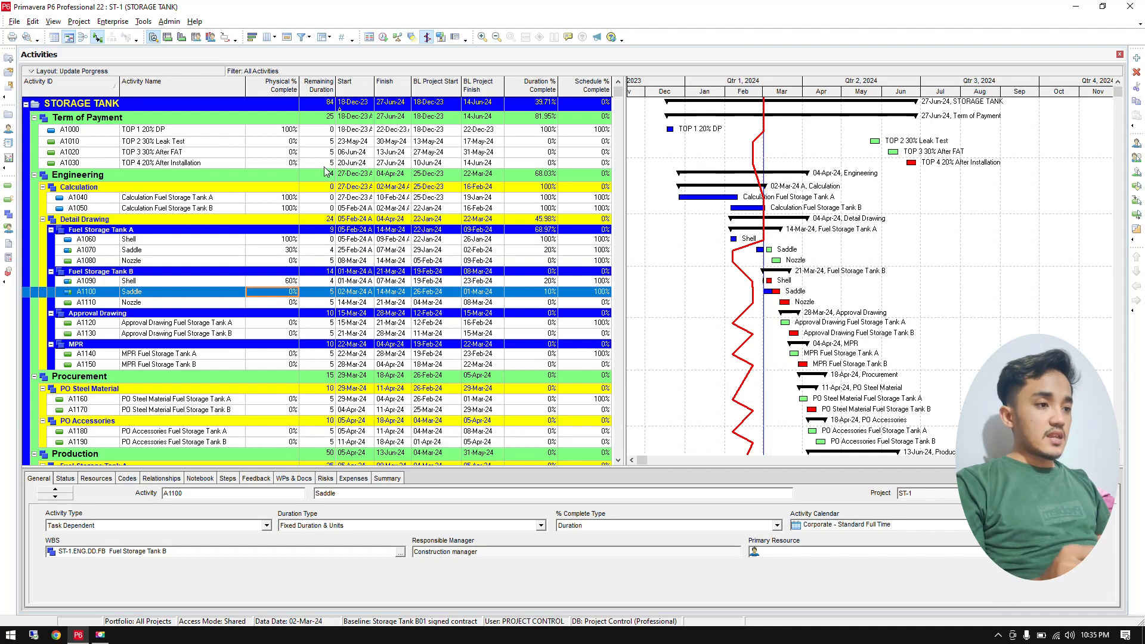
Step: Filter the activities with the default Critical filter
{"action": "left_click", "coordinate": [302, 38]}
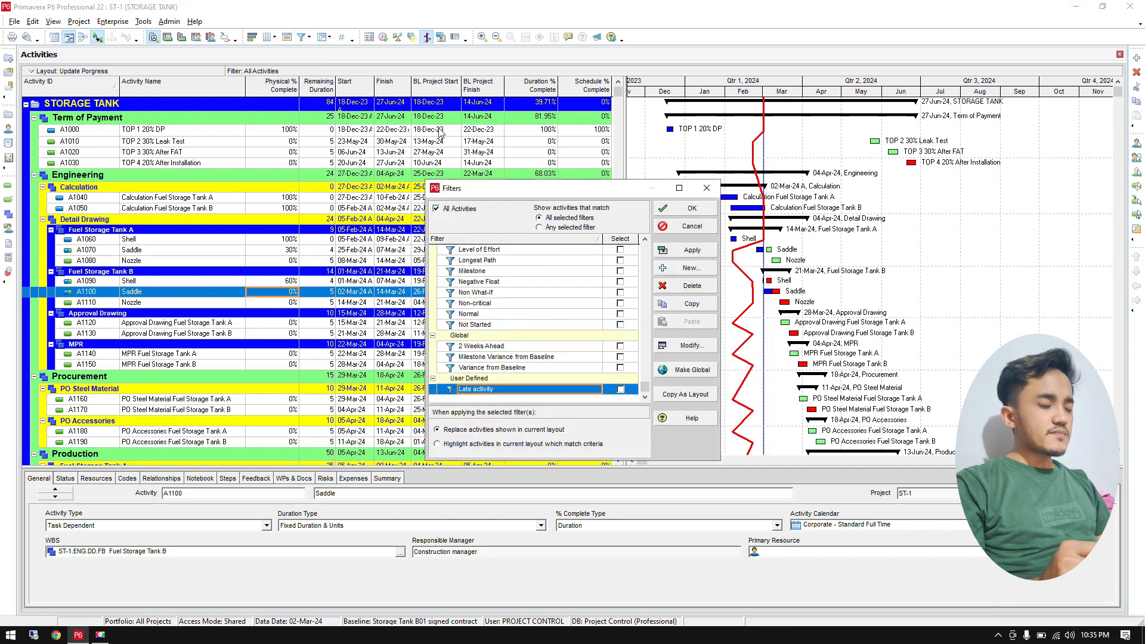
{"action": "scroll", "coordinate": [553, 308], "scroll_direction": "up", "scroll_amount": 2}
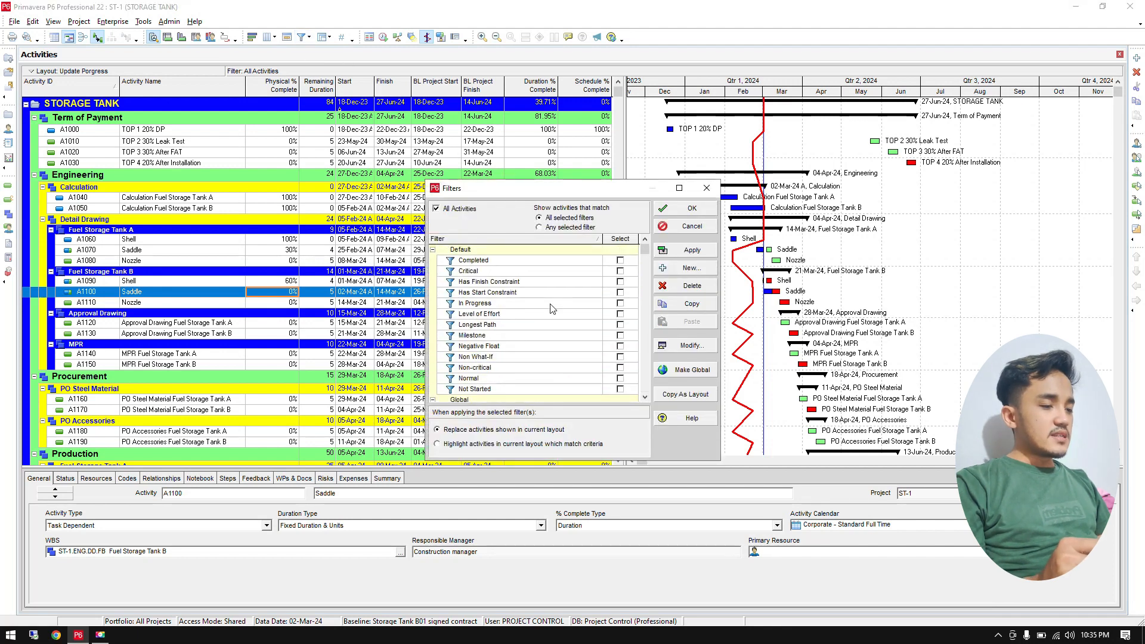
{"action": "left_click", "coordinate": [620, 272]}
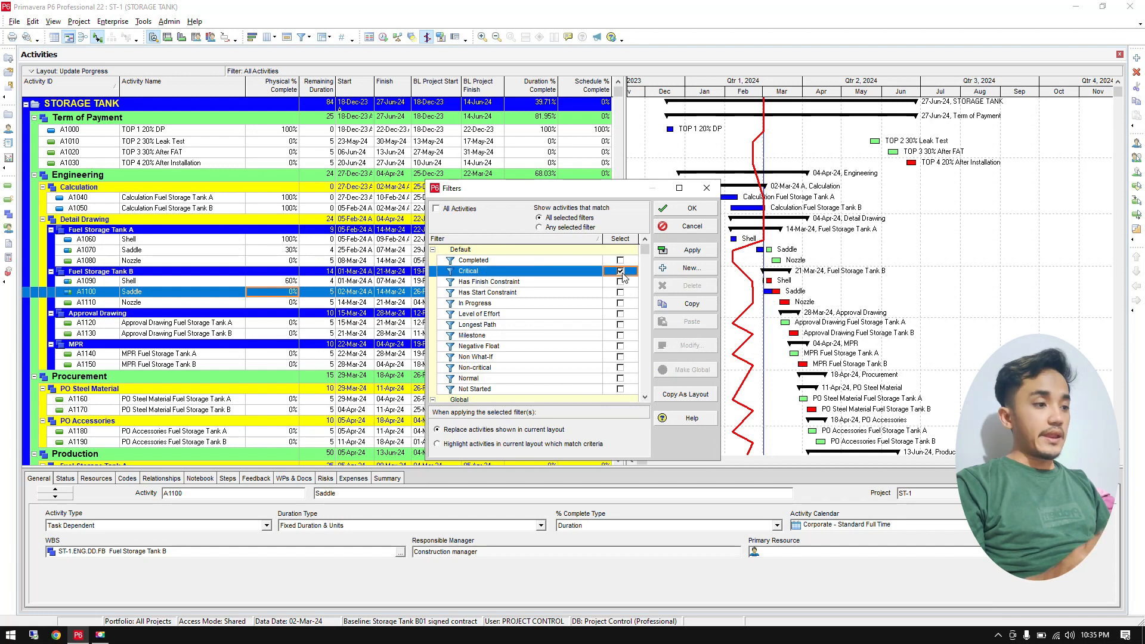
{"action": "left_click", "coordinate": [694, 210]}
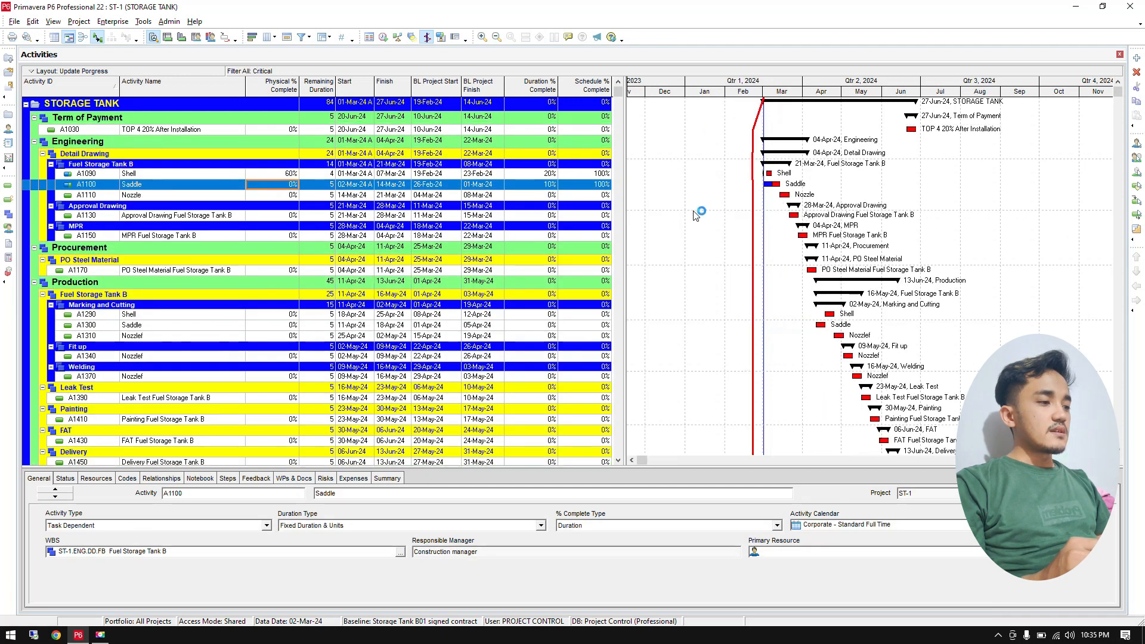
Step: Examine the critical activities, their dates and their Gantt bars from Term of Payment through Installation
{"action": "scroll", "coordinate": [290, 310], "scroll_direction": "down", "scroll_amount": 1}
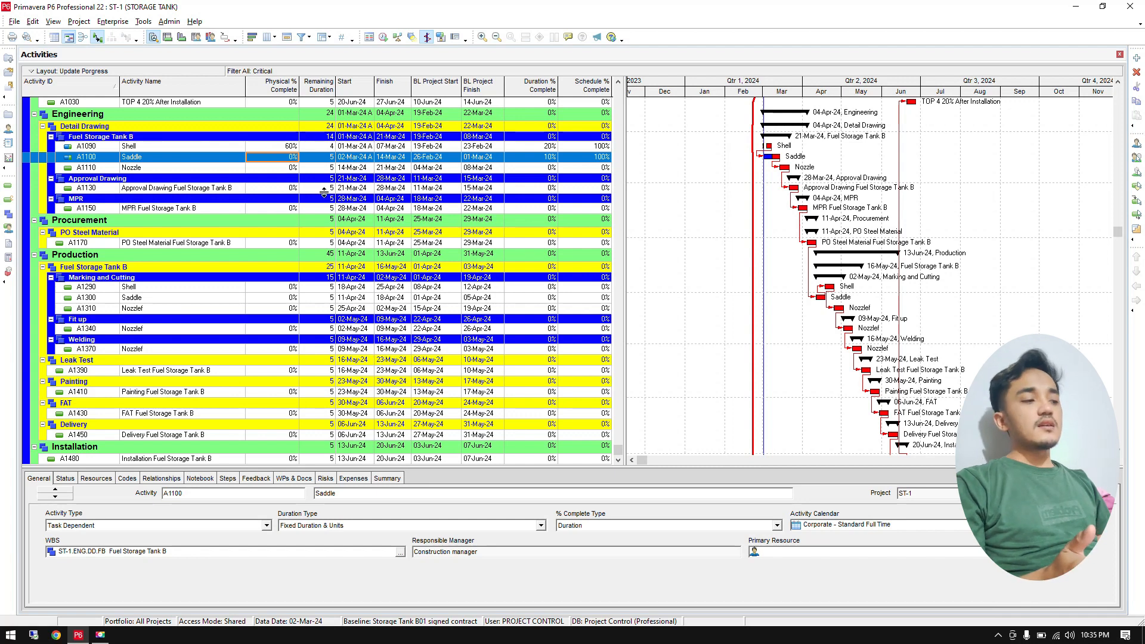
{"action": "scroll", "coordinate": [942, 429], "scroll_direction": "down", "scroll_amount": 1}
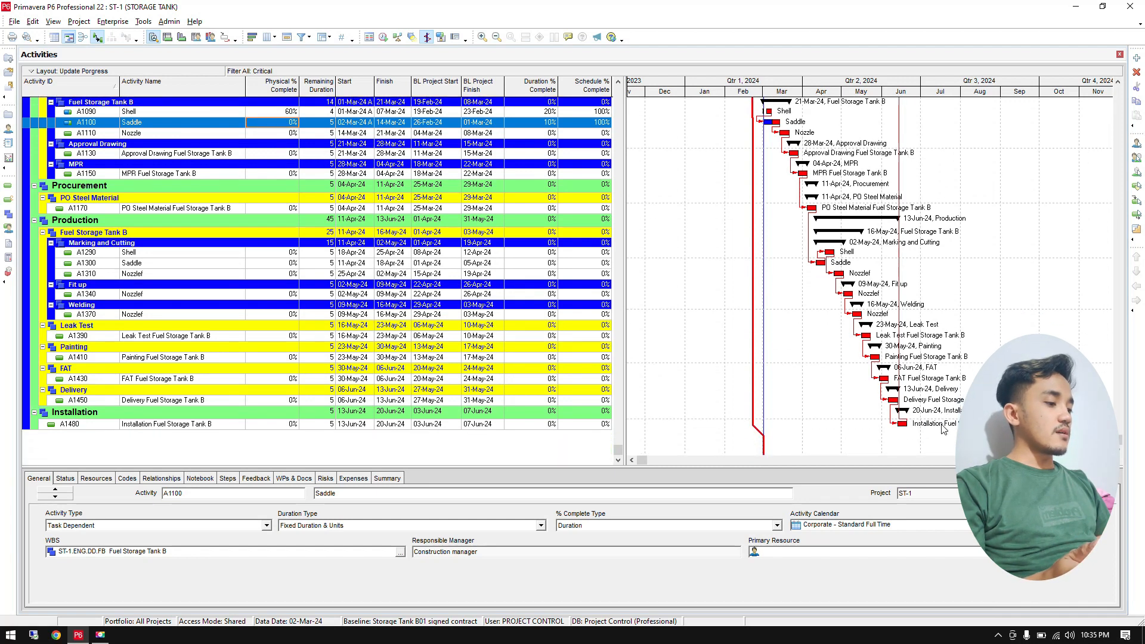
{"action": "scroll", "coordinate": [942, 428], "scroll_direction": "up", "scroll_amount": 1}
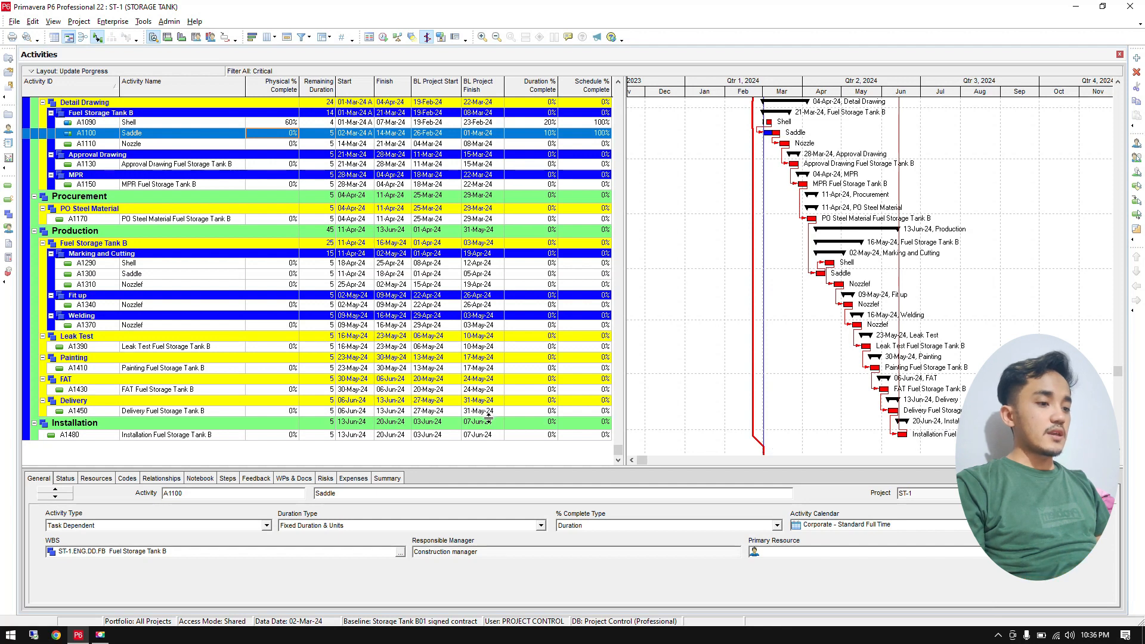
{"action": "scroll", "coordinate": [392, 440], "scroll_direction": "up", "scroll_amount": 1}
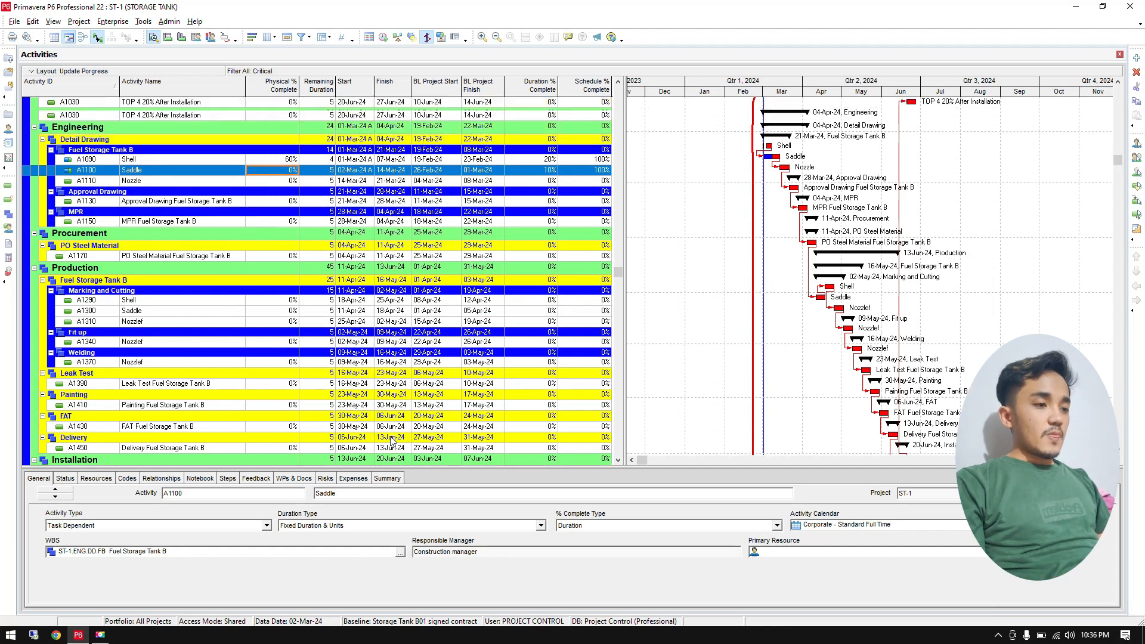
{"action": "scroll", "coordinate": [392, 440], "scroll_direction": "up", "scroll_amount": 1}
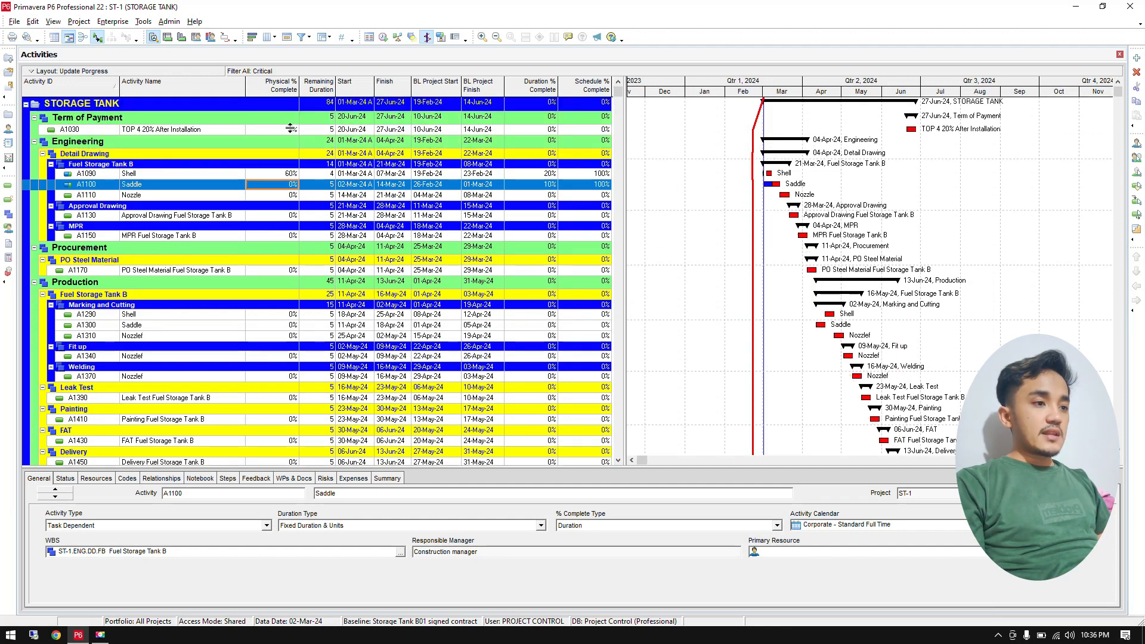
{"action": "scroll", "coordinate": [276, 325], "scroll_direction": "down", "scroll_amount": 2}
{"action": "scroll", "coordinate": [276, 325], "scroll_direction": "up", "scroll_amount": 1}
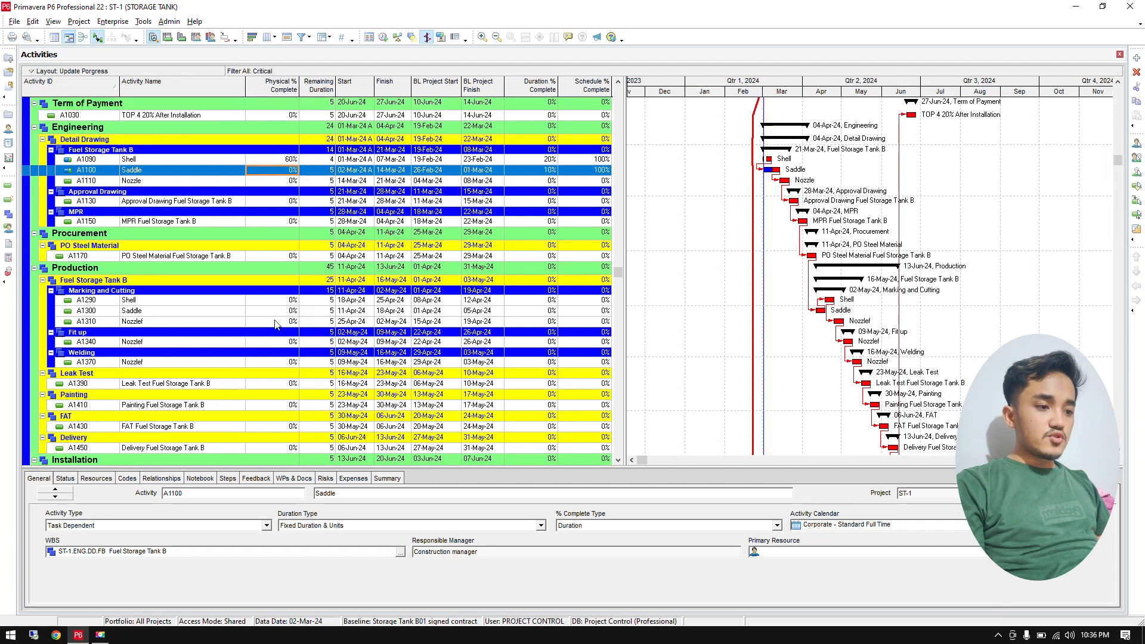
{"action": "scroll", "coordinate": [276, 325], "scroll_direction": "down", "scroll_amount": 1}
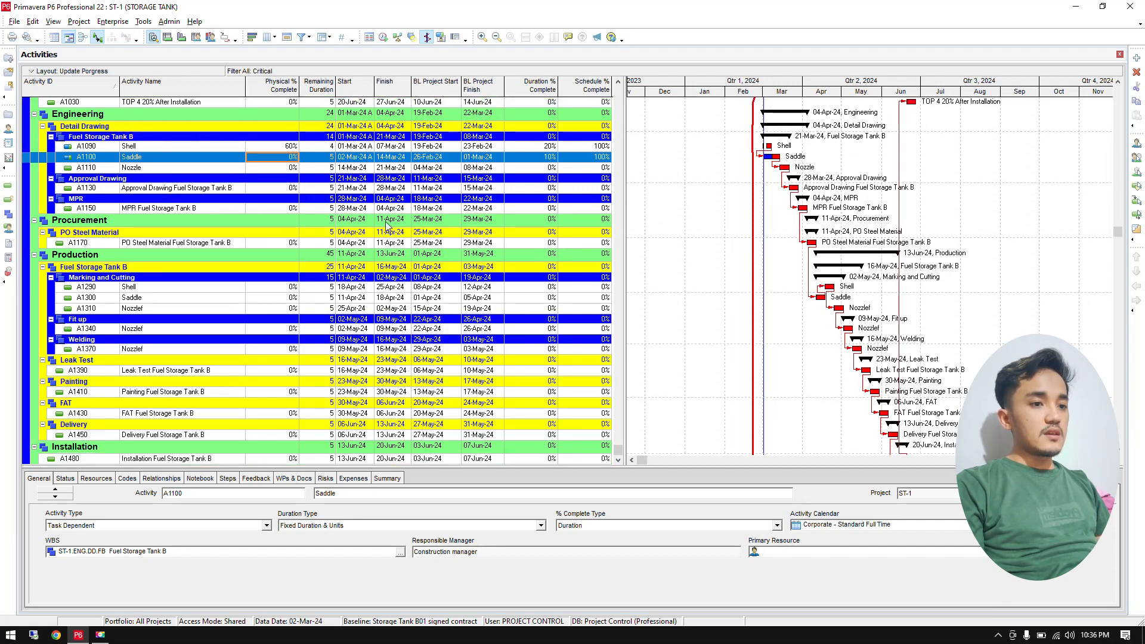
Step: Set the remaining duration of activity A1090 Shell under Fuel Storage Tank B to 6 and reschedule the project
{"action": "left_click", "coordinate": [328, 146]}
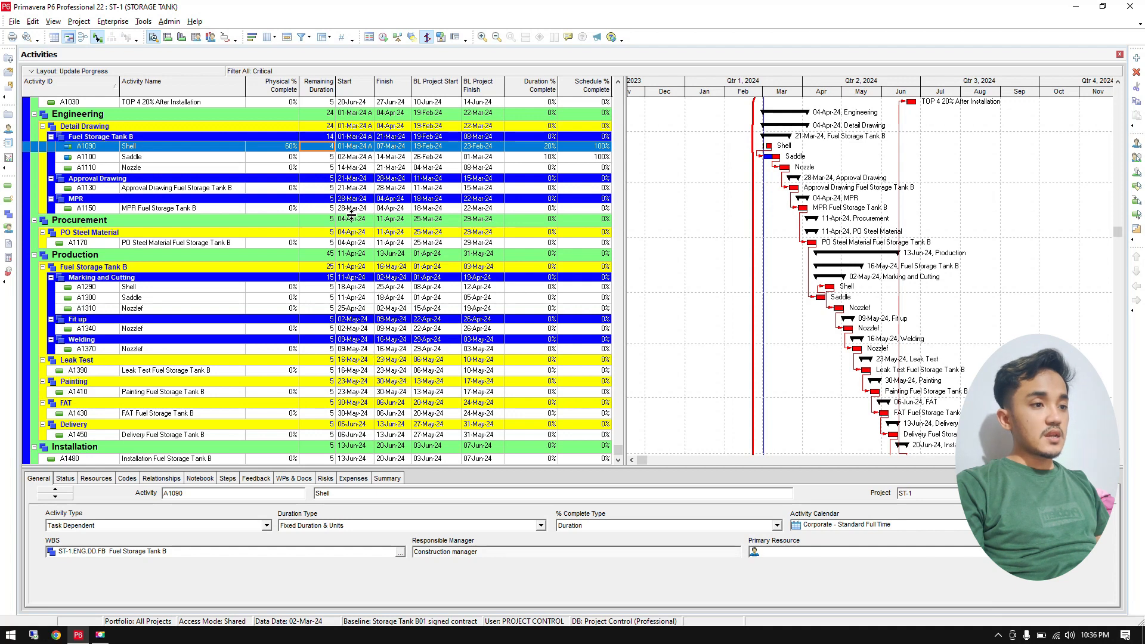
{"action": "type", "text": "6"}
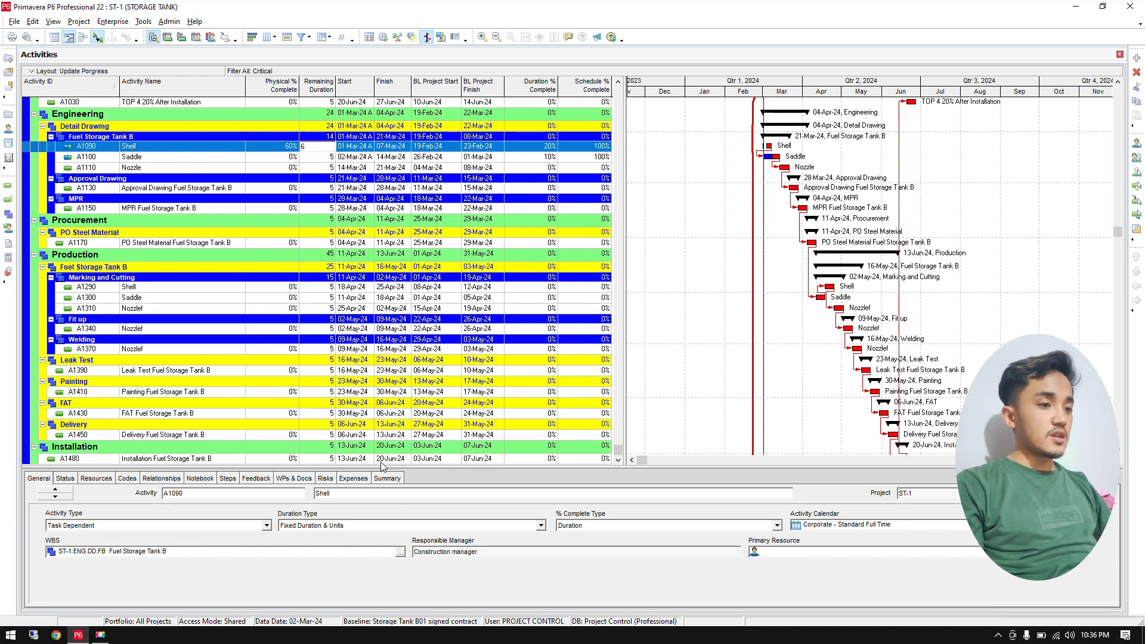
{"action": "key", "text": "Return"}
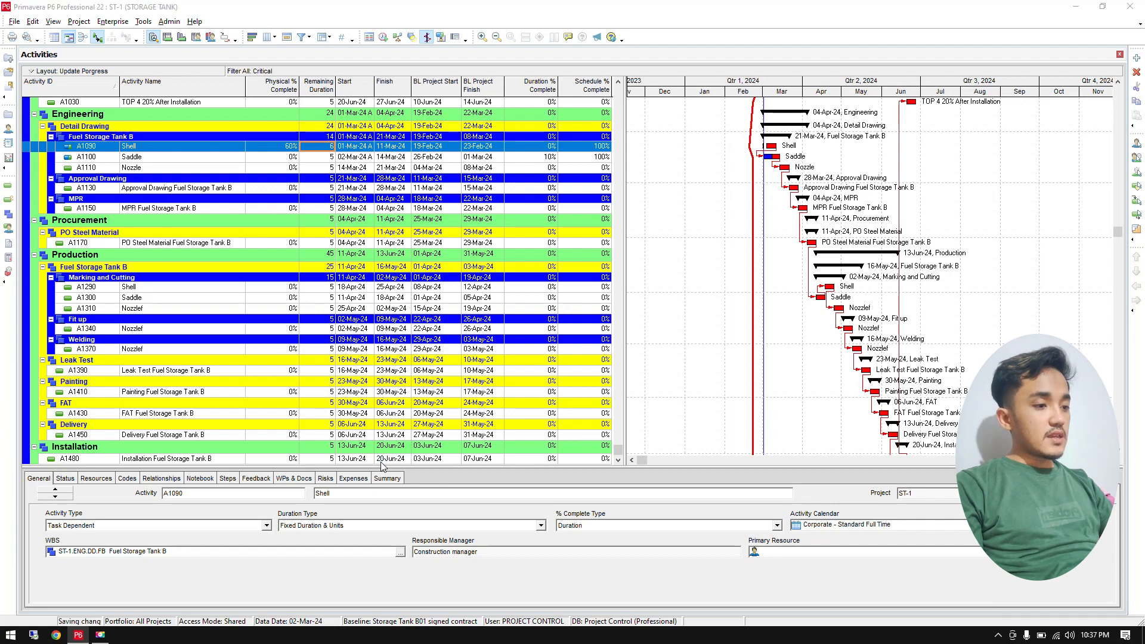
{"action": "key", "text": "F9"}
{"action": "key", "text": "Return"}
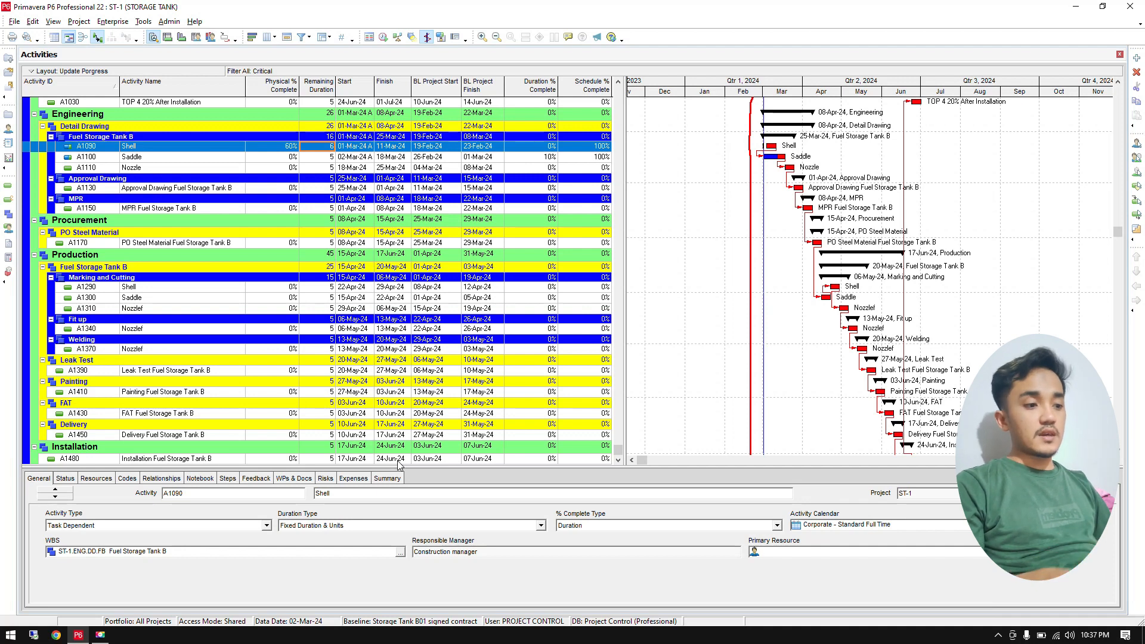
Step: Undo the remaining duration change on activity A1090 Shell and reschedule the project
{"action": "key", "text": "ctrl+z"}
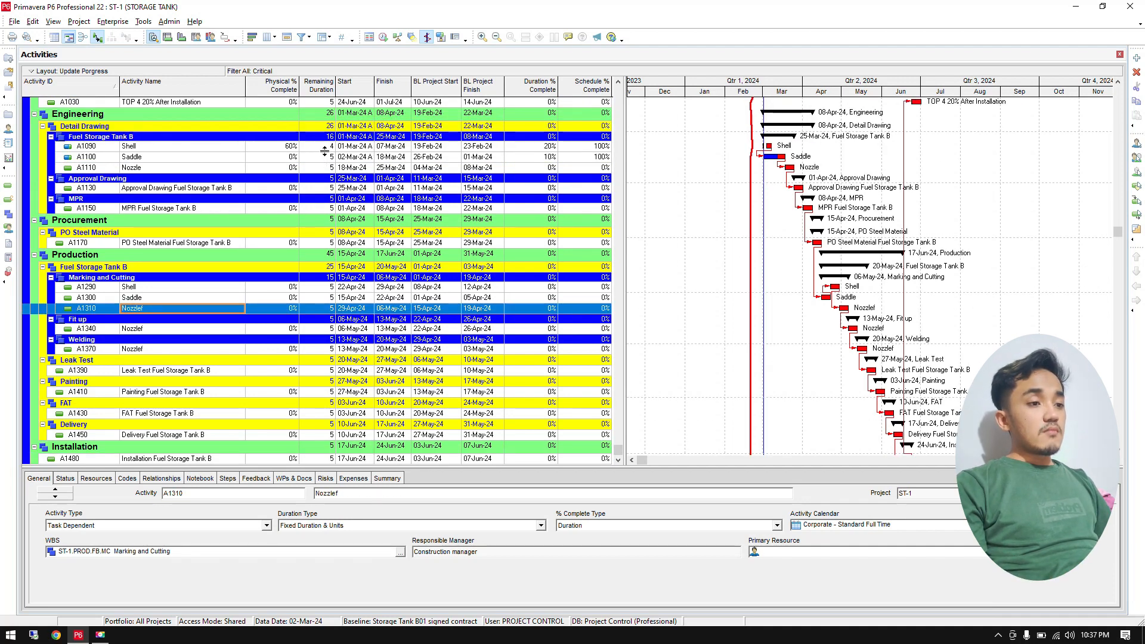
{"action": "left_click", "coordinate": [327, 149]}
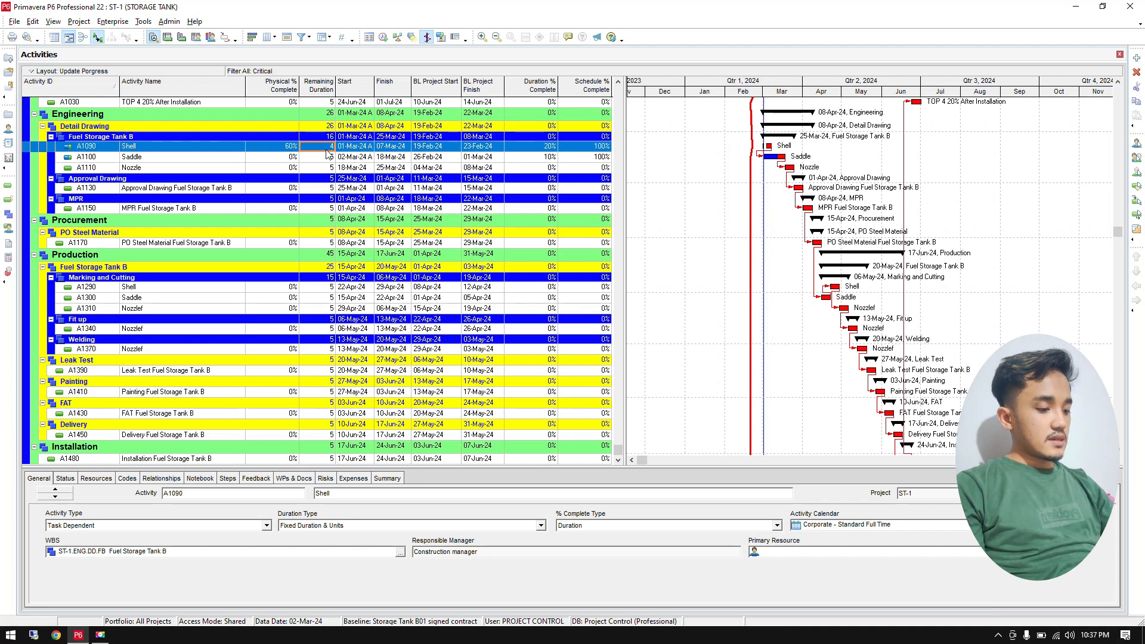
{"action": "key", "text": "F9"}
{"action": "key", "text": "Return"}
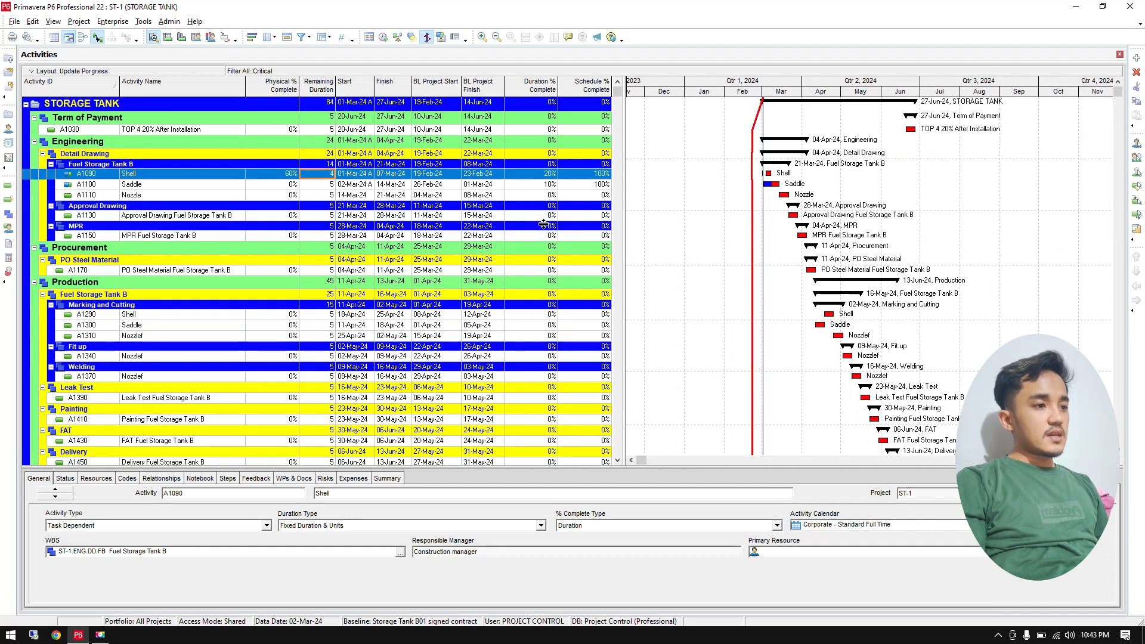
Step: Review how critical activities are defined in the scheduling options, leaving without changing them or scheduling the project
{"action": "left_click", "coordinate": [384, 37]}
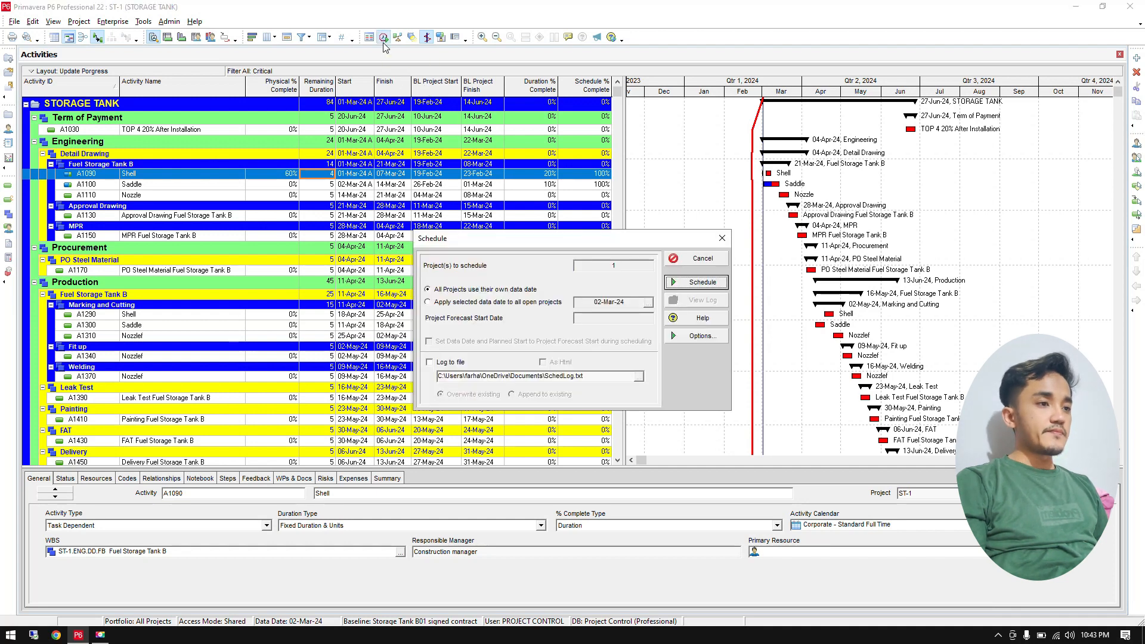
{"action": "left_click", "coordinate": [710, 336]}
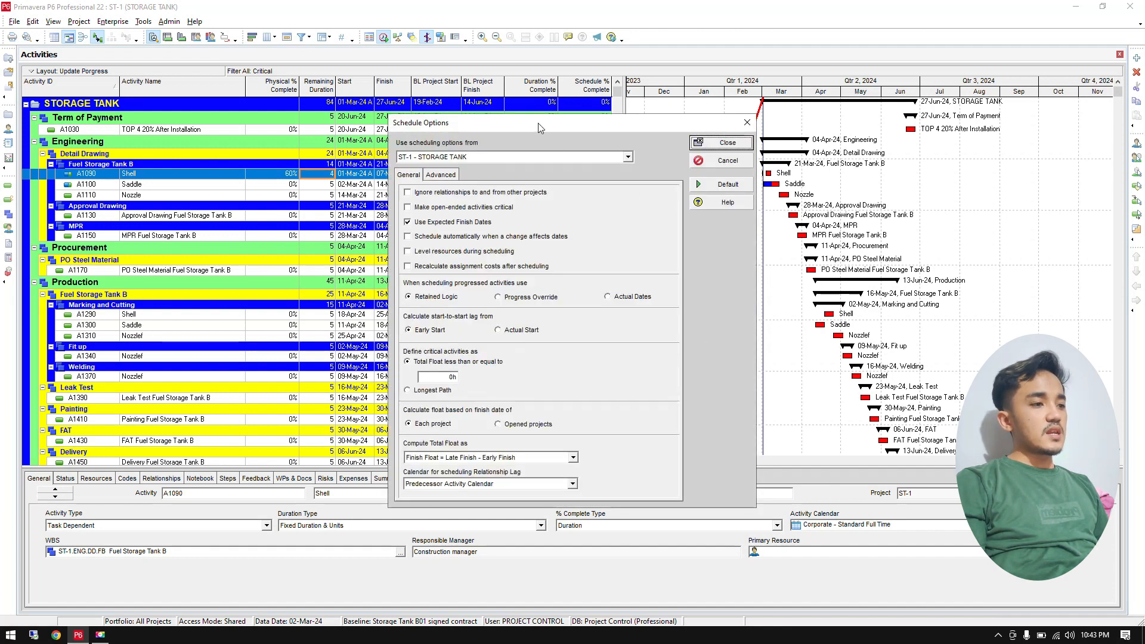
{"action": "left_click_drag", "start_coordinate": [535, 124], "coordinate": [805, 80]}
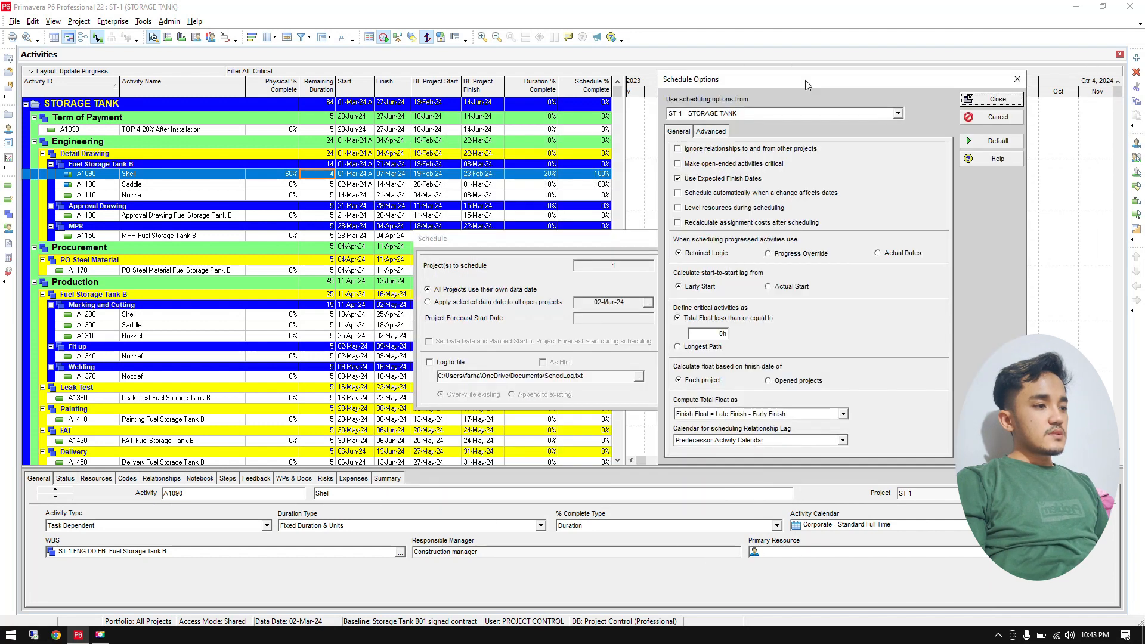
{"action": "left_click", "coordinate": [1008, 117]}
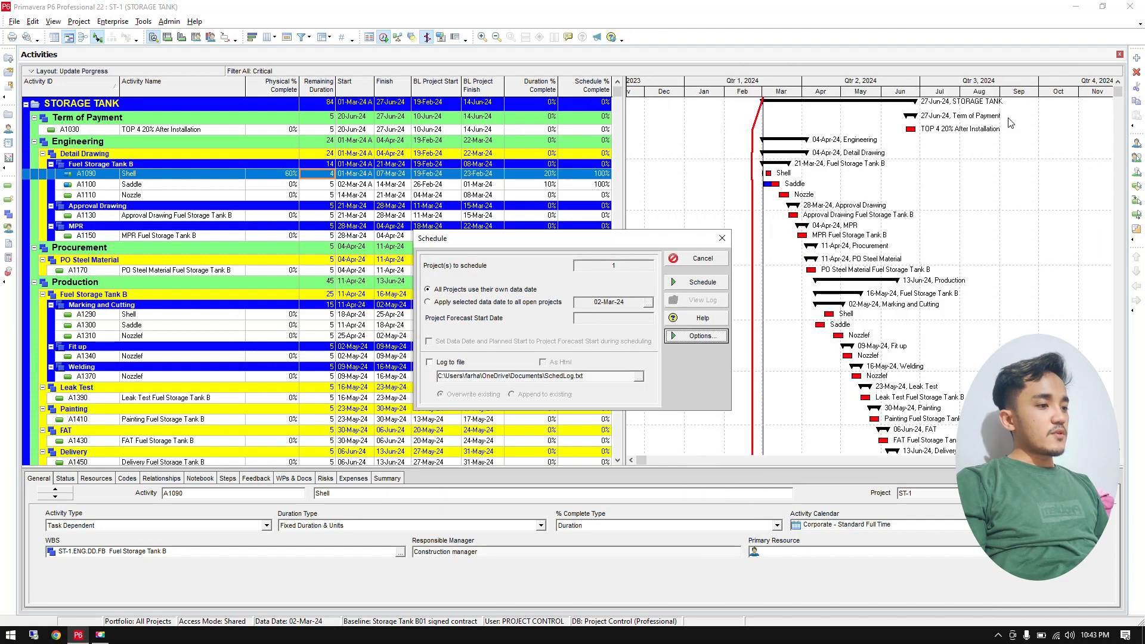
{"action": "left_click", "coordinate": [697, 259]}
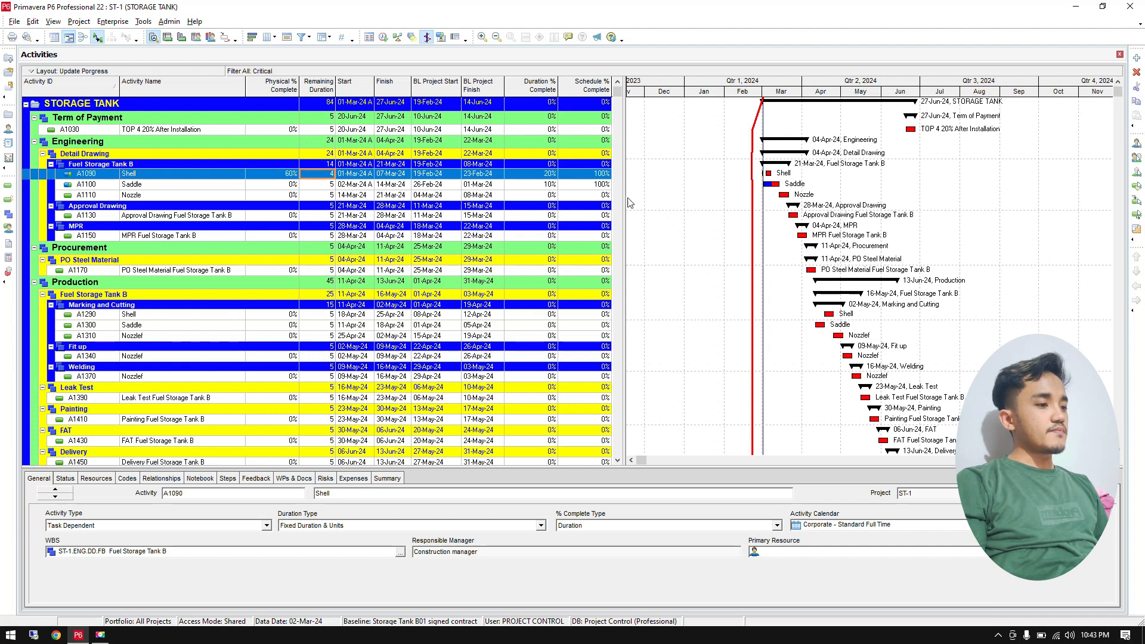
Step: Widen the activity table and find Total Float among the available columns, adding it after Schedule % Complete
{"action": "left_click_drag", "start_coordinate": [623, 197], "coordinate": [746, 192]}
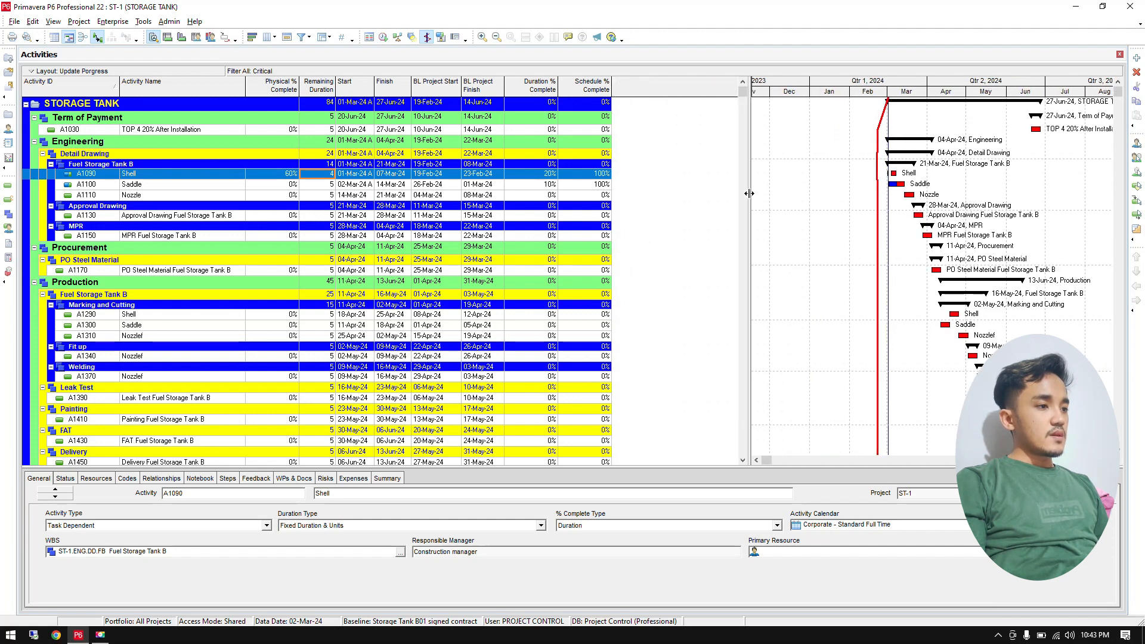
{"action": "right_click", "coordinate": [648, 94]}
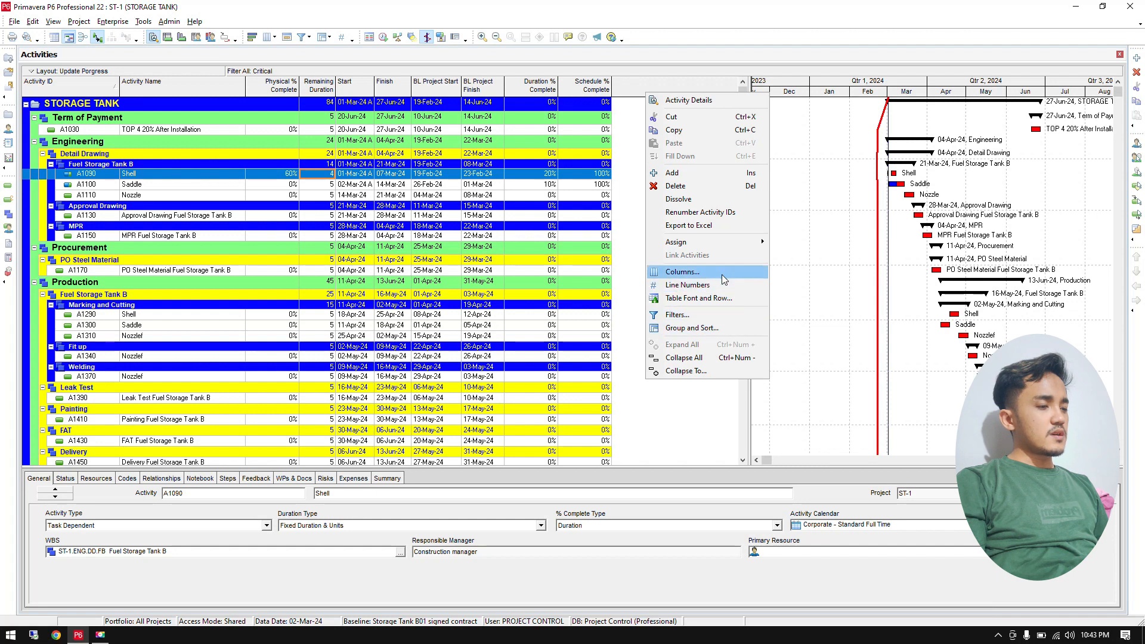
{"action": "left_click", "coordinate": [686, 276]}
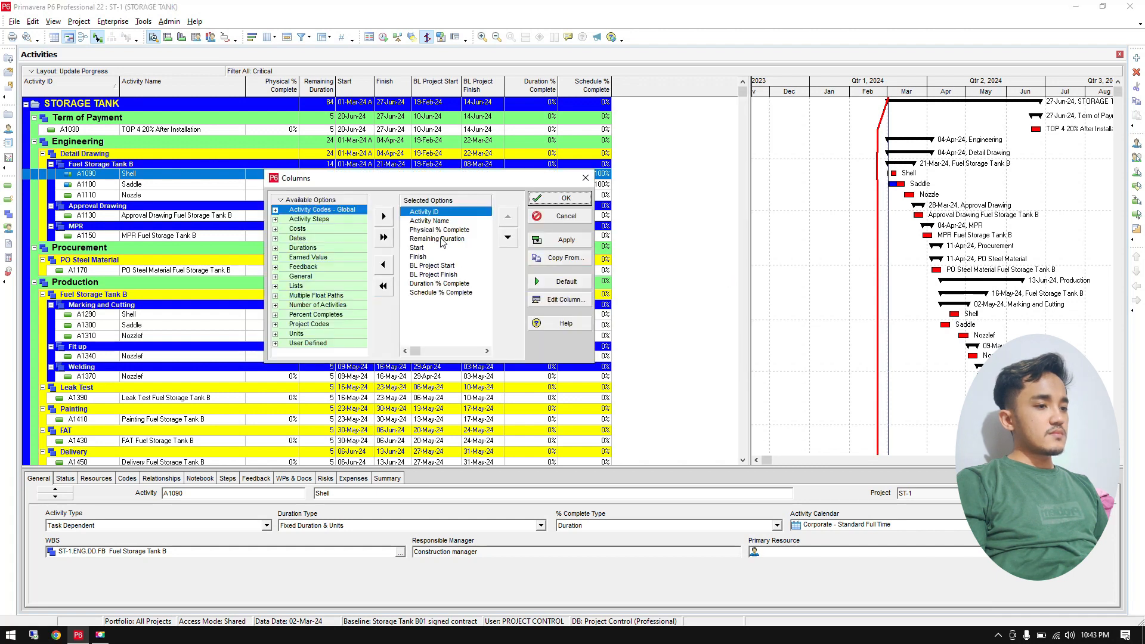
{"action": "right_click", "coordinate": [316, 201]}
{"action": "left_click", "coordinate": [300, 214]}
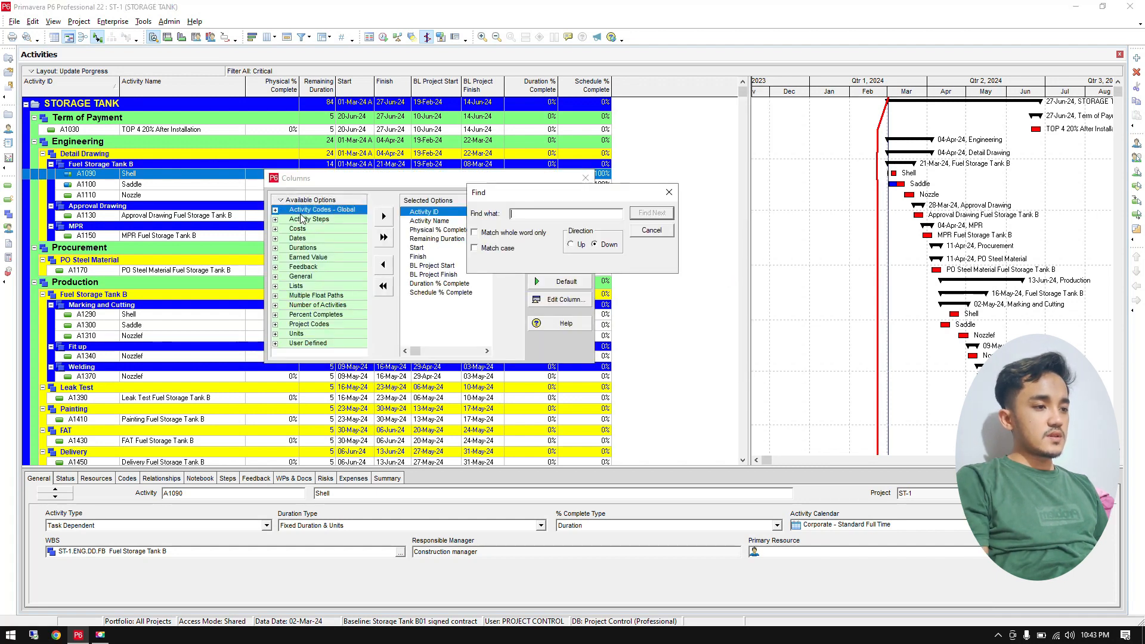
{"action": "type", "text": "total float"}
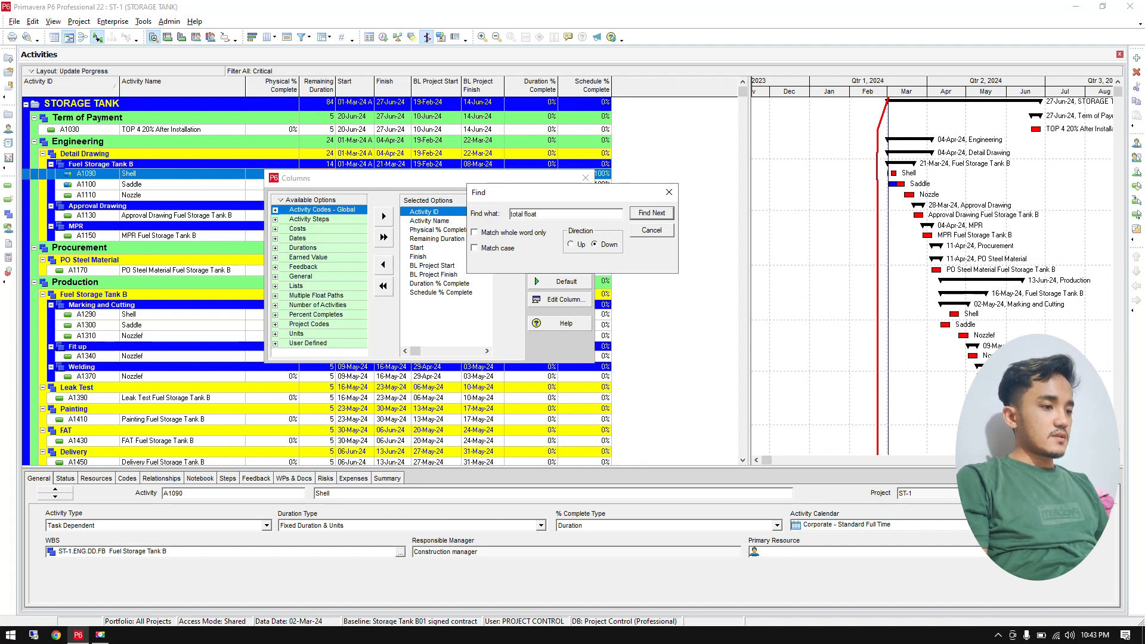
{"action": "key", "text": "Return"}
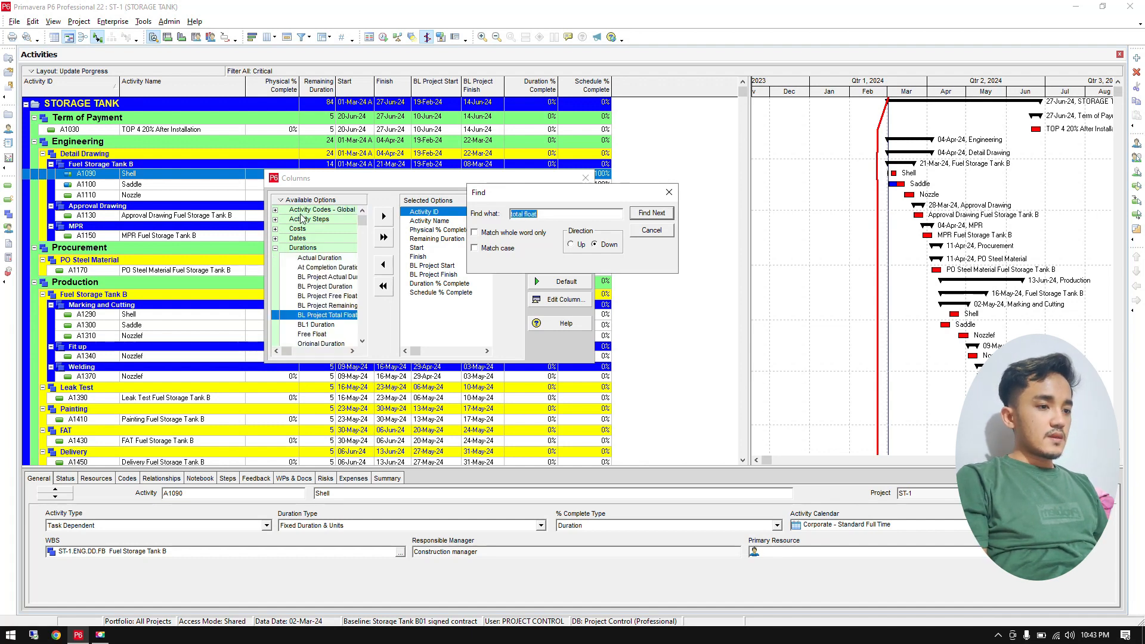
{"action": "key", "text": "Return"}
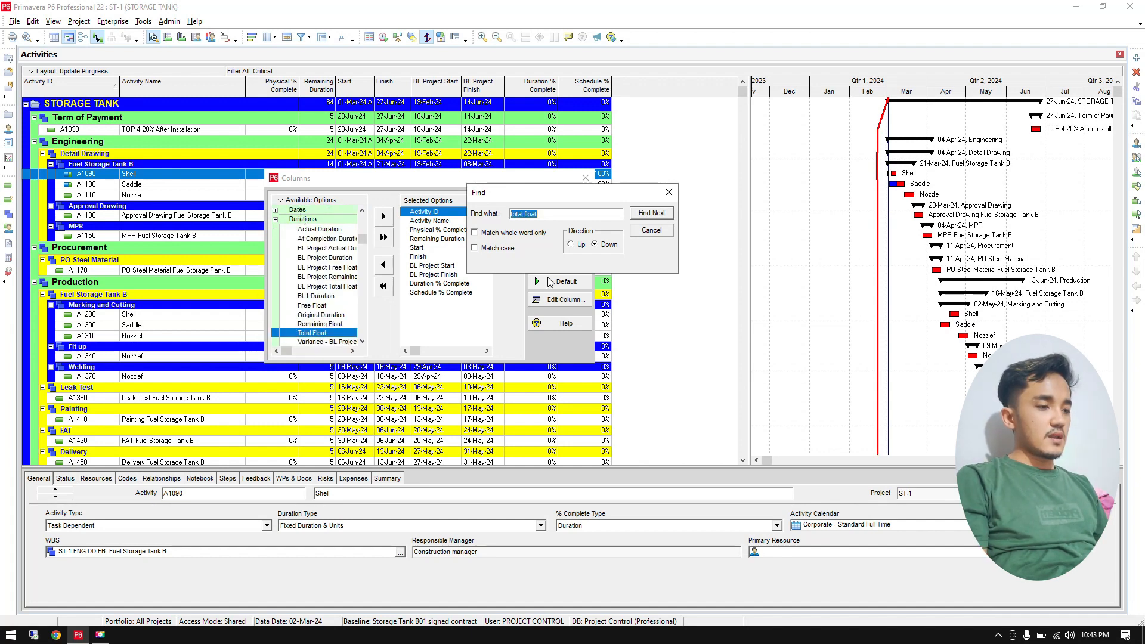
{"action": "left_click_drag", "start_coordinate": [296, 339], "coordinate": [447, 303]}
{"action": "left_click", "coordinate": [668, 189]}
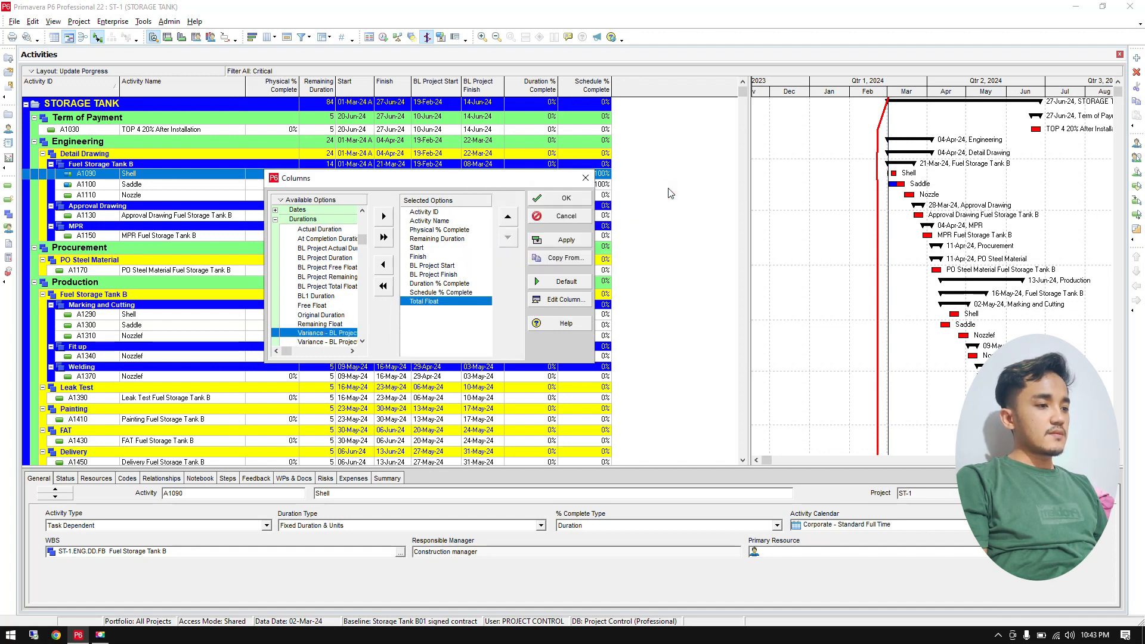
{"action": "left_click", "coordinate": [574, 197]}
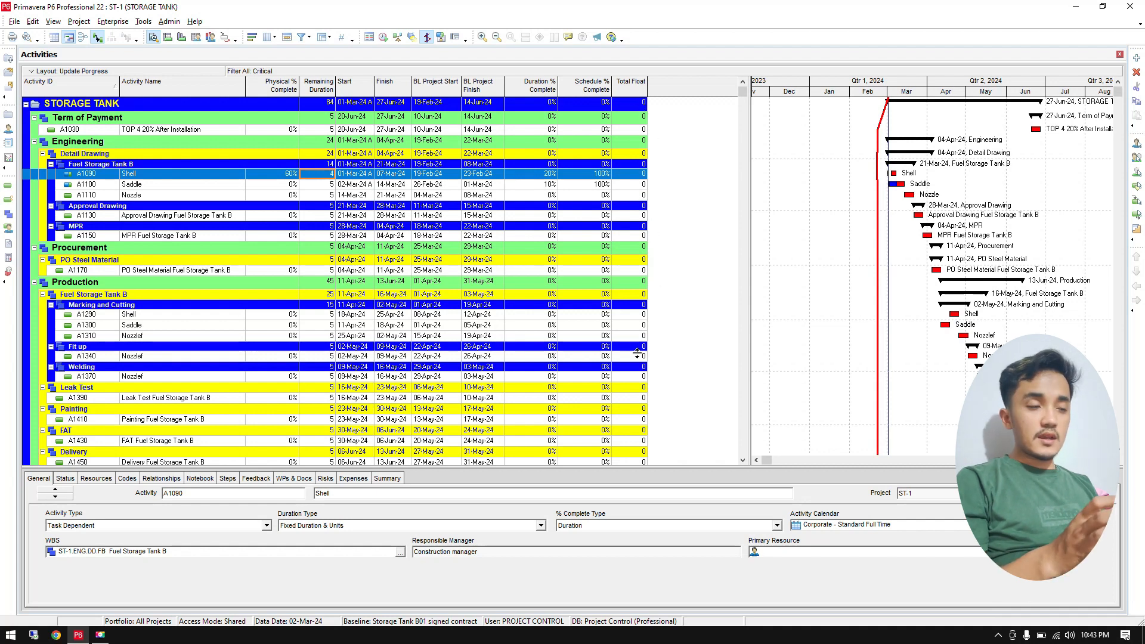
Step: Define critical activities as total float less than or equal to 10d, save the scheduling settings and schedule the project
{"action": "left_click", "coordinate": [382, 37]}
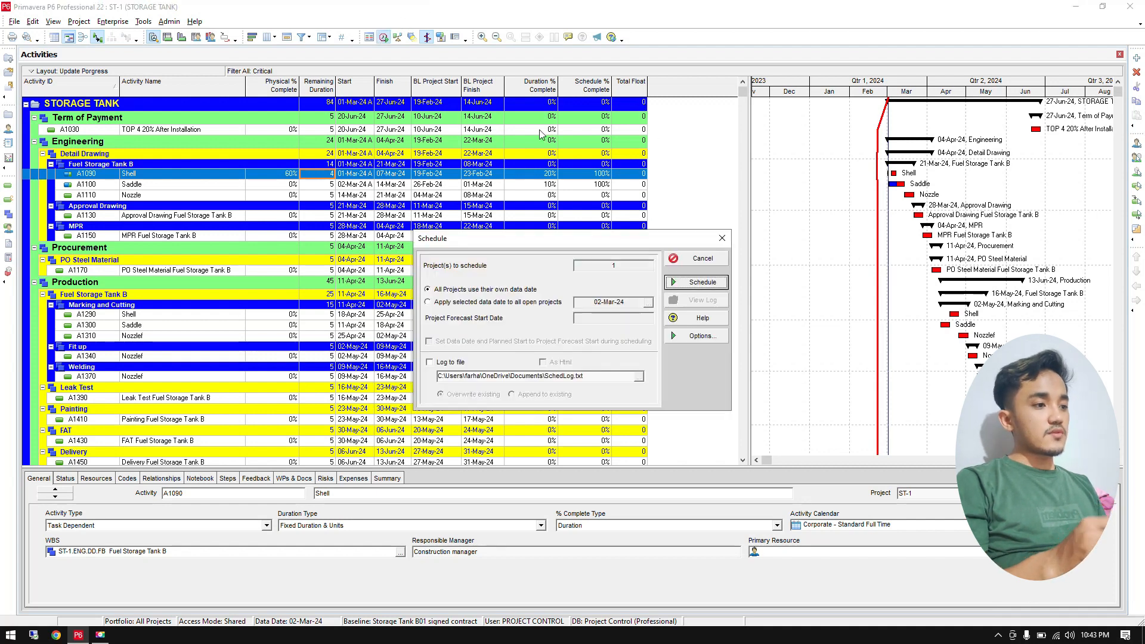
{"action": "left_click", "coordinate": [695, 336]}
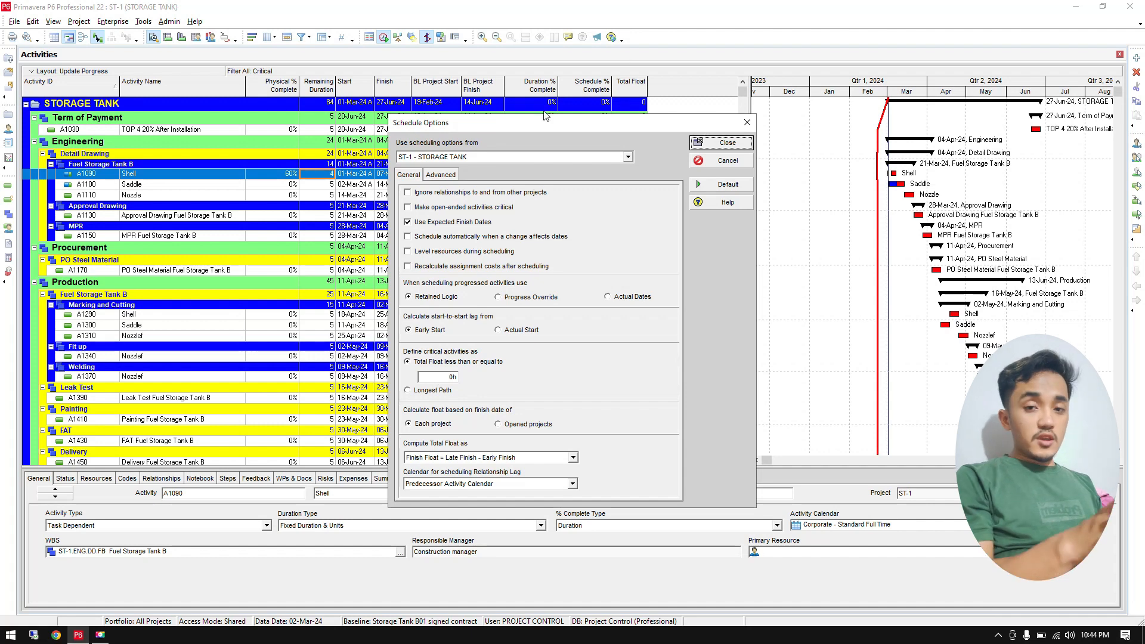
{"action": "left_click", "coordinate": [431, 390]}
{"action": "left_click", "coordinate": [446, 379]}
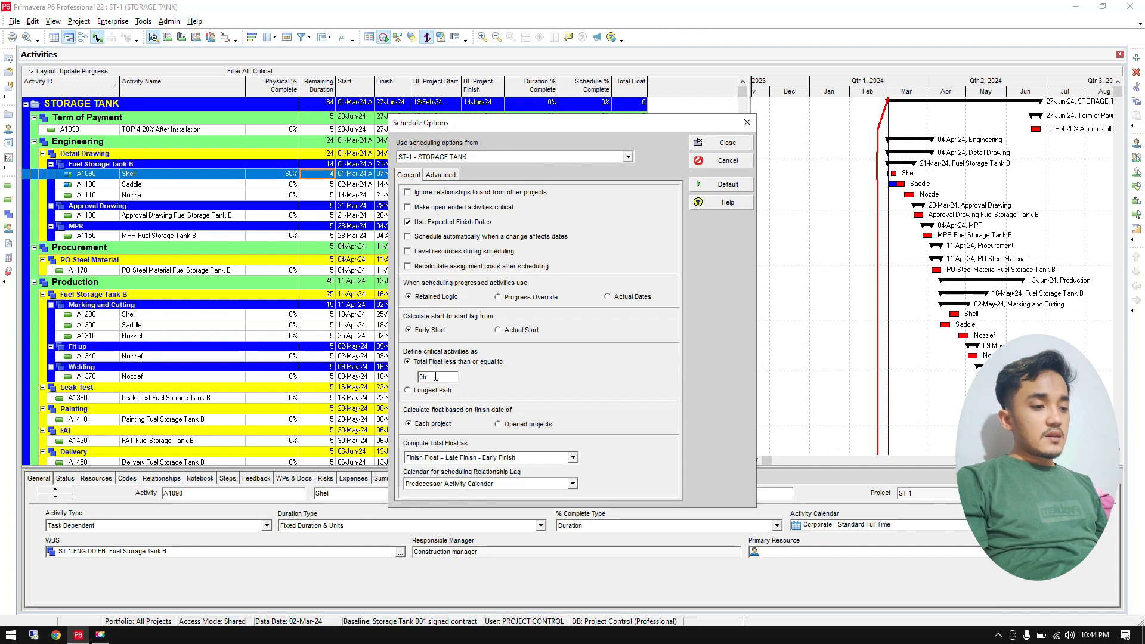
{"action": "left_click_drag", "start_coordinate": [435, 377], "coordinate": [402, 382]}
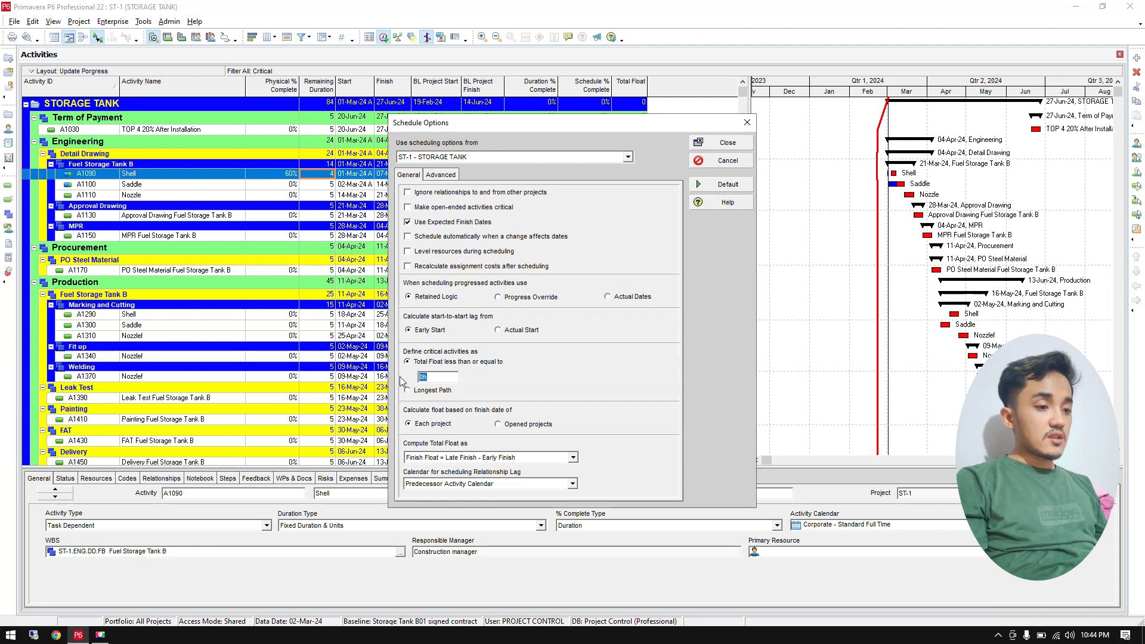
{"action": "type", "text": "10d"}
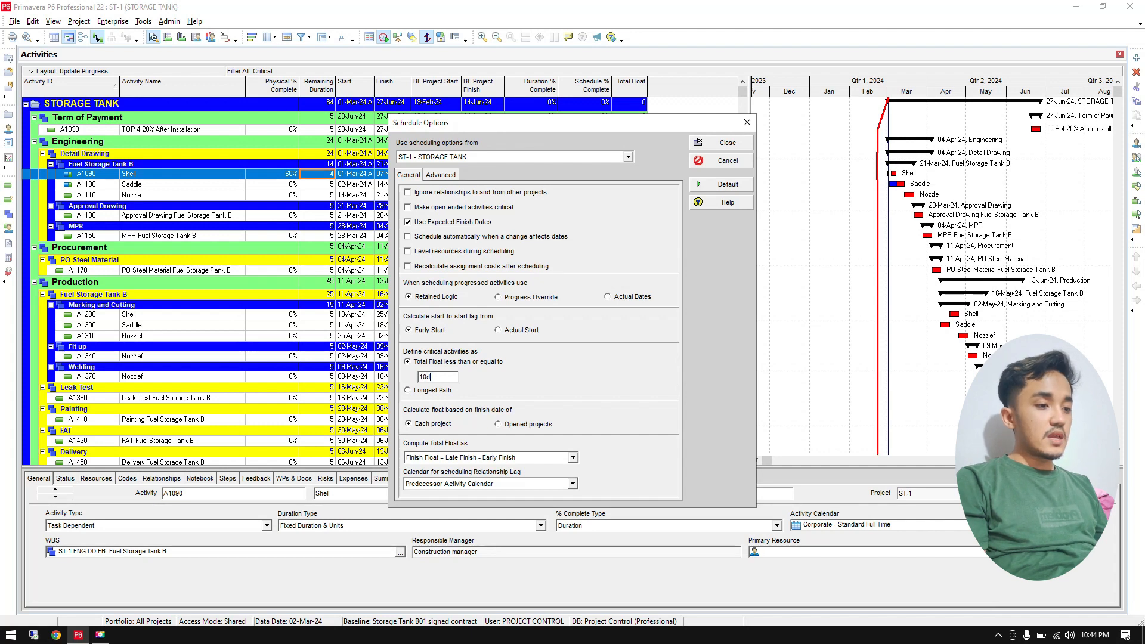
{"action": "left_click", "coordinate": [732, 146]}
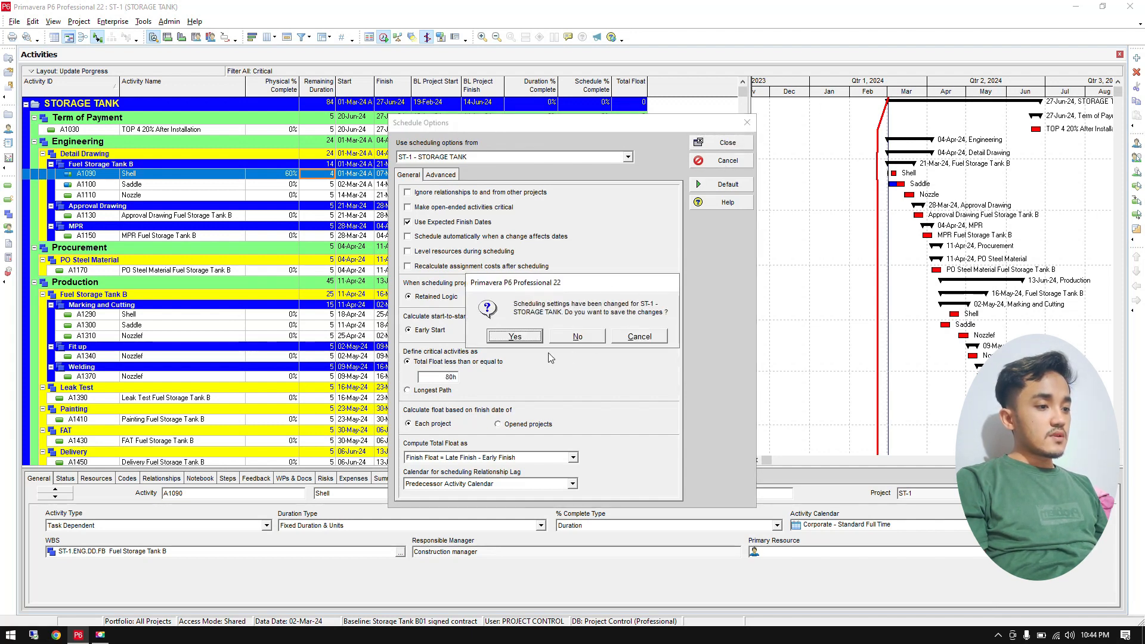
{"action": "left_click", "coordinate": [525, 338]}
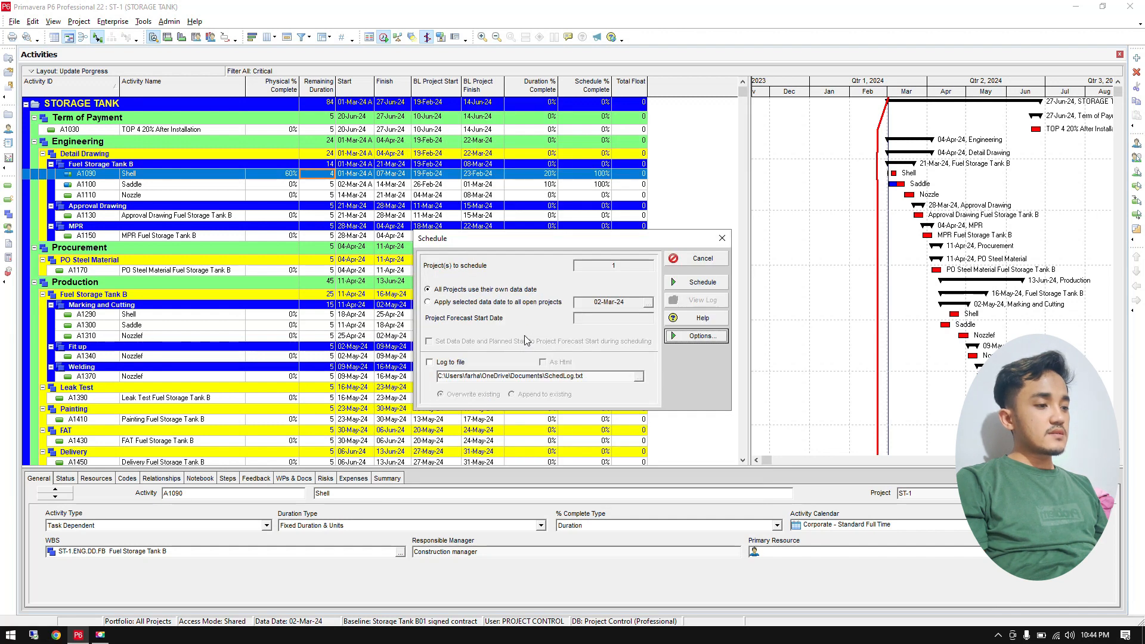
{"action": "left_click", "coordinate": [702, 283]}
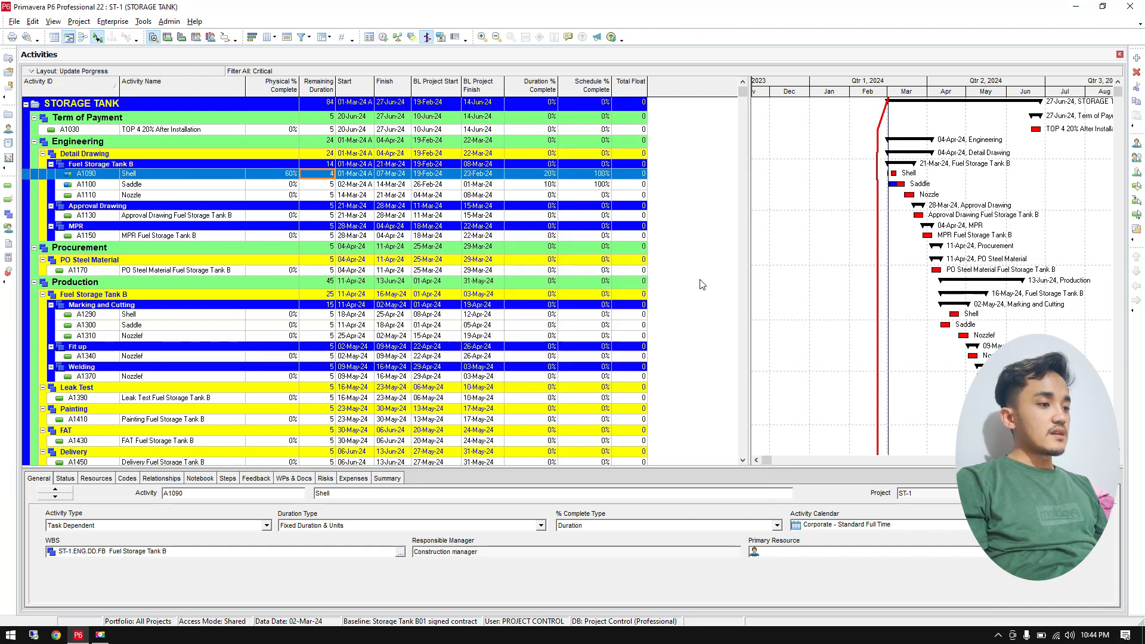
Step: Reapply the Critical filter so the activity table is refreshed with the current critical definition
{"action": "scroll", "coordinate": [594, 302], "scroll_direction": "down", "scroll_amount": 1}
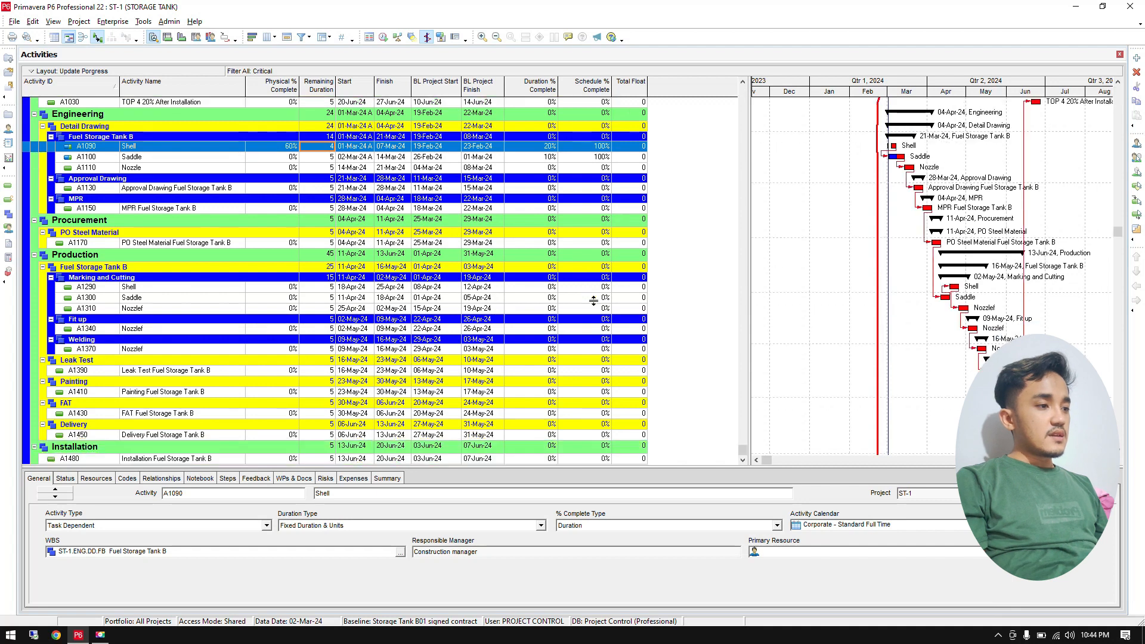
{"action": "scroll", "coordinate": [594, 302], "scroll_direction": "up", "scroll_amount": 1}
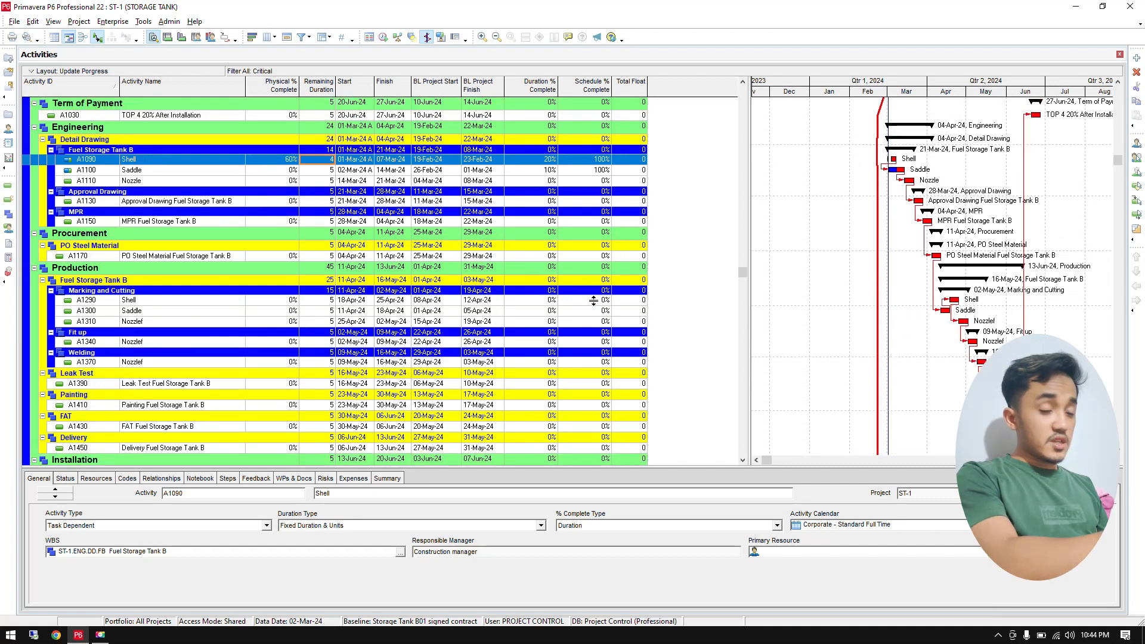
{"action": "scroll", "coordinate": [594, 302], "scroll_direction": "up", "scroll_amount": 1}
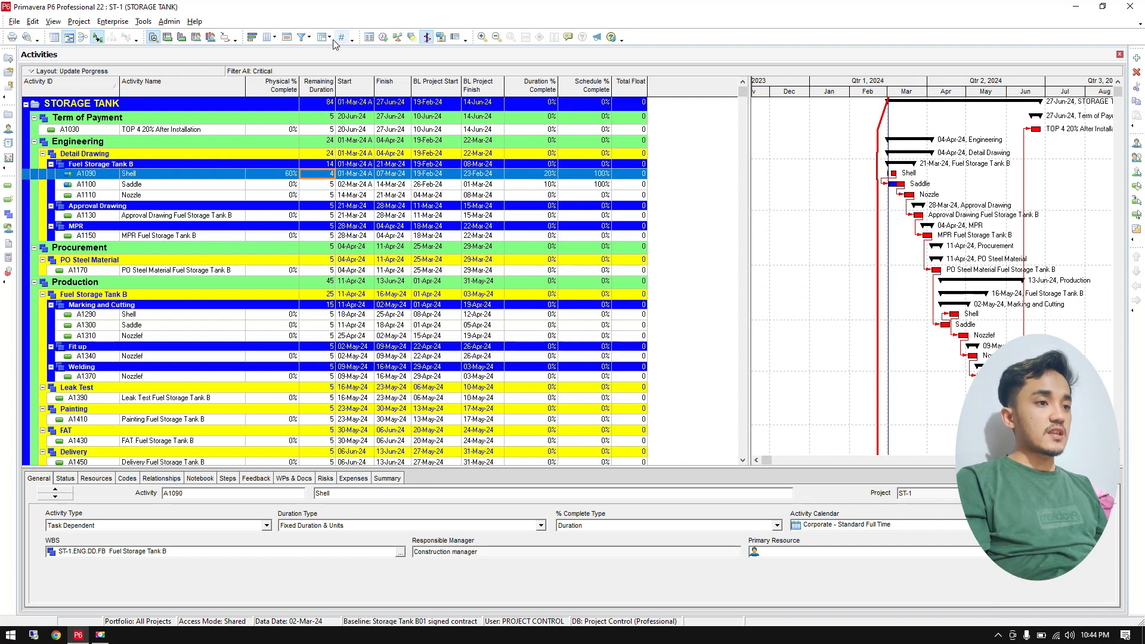
{"action": "left_click", "coordinate": [303, 38]}
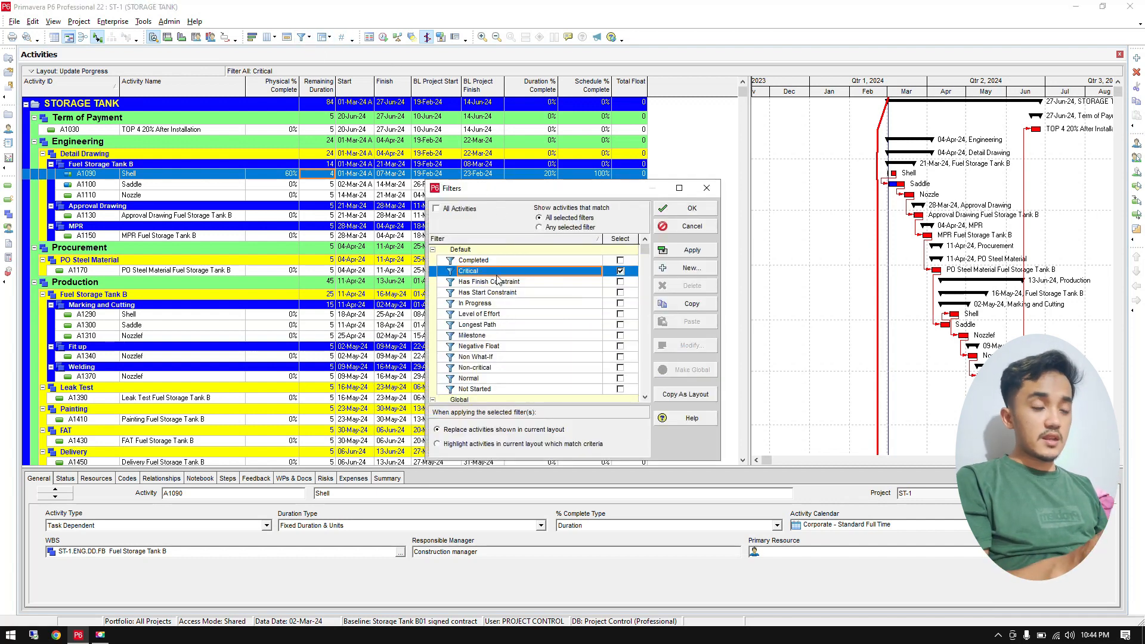
{"action": "left_click", "coordinate": [700, 253]}
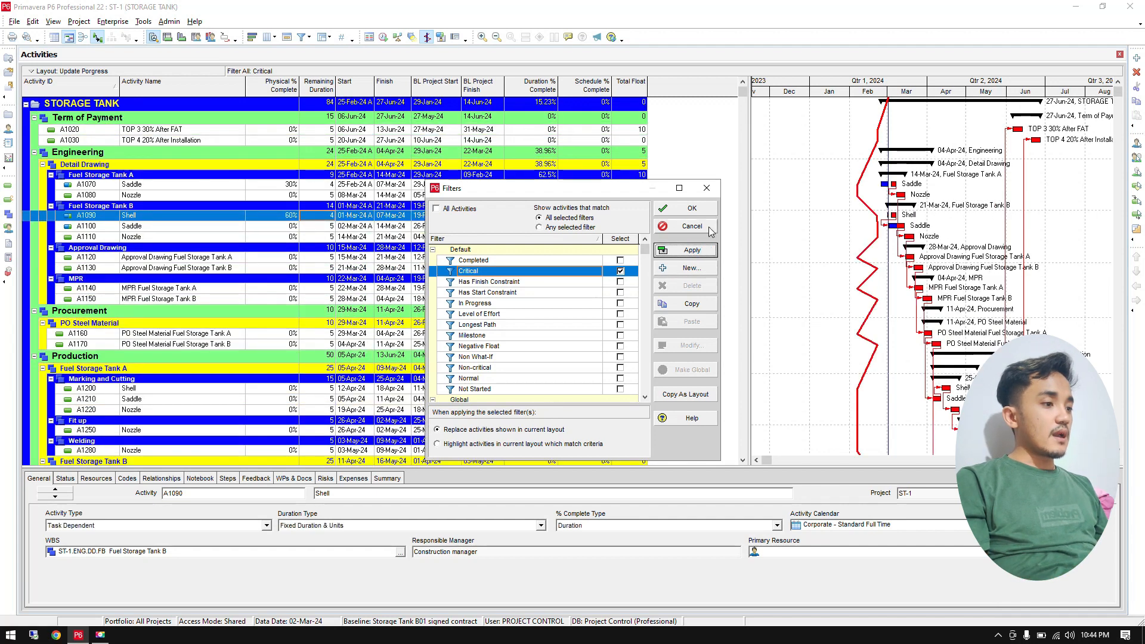
{"action": "left_click", "coordinate": [696, 212]}
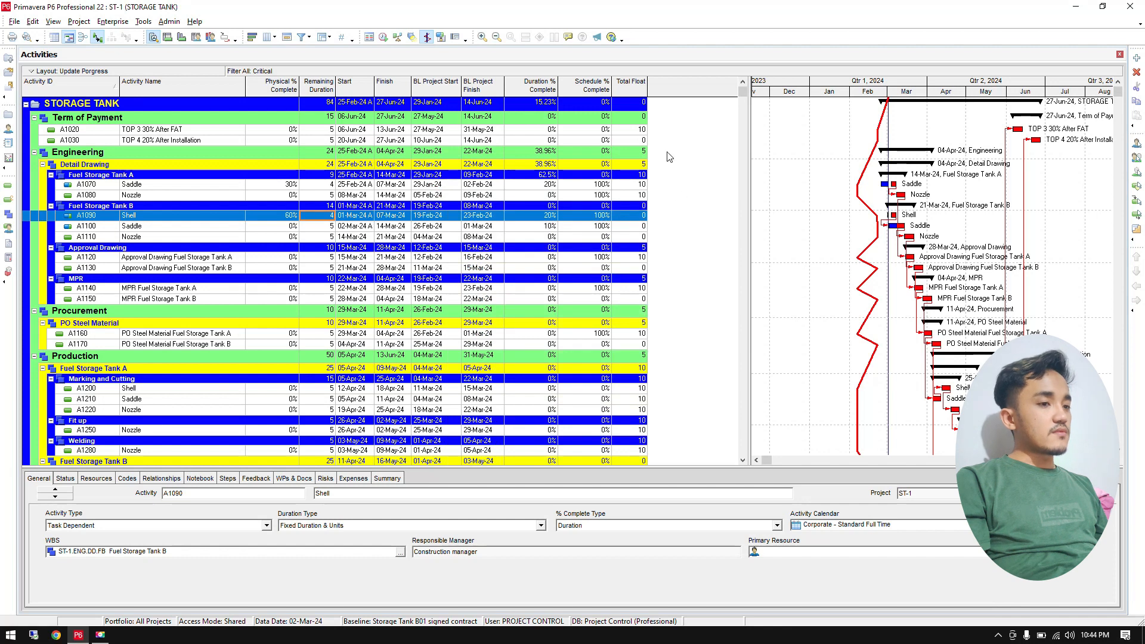
Step: Review the total float values of the filtered activities, from Term of Payment through Installation
{"action": "left_click", "coordinate": [641, 130]}
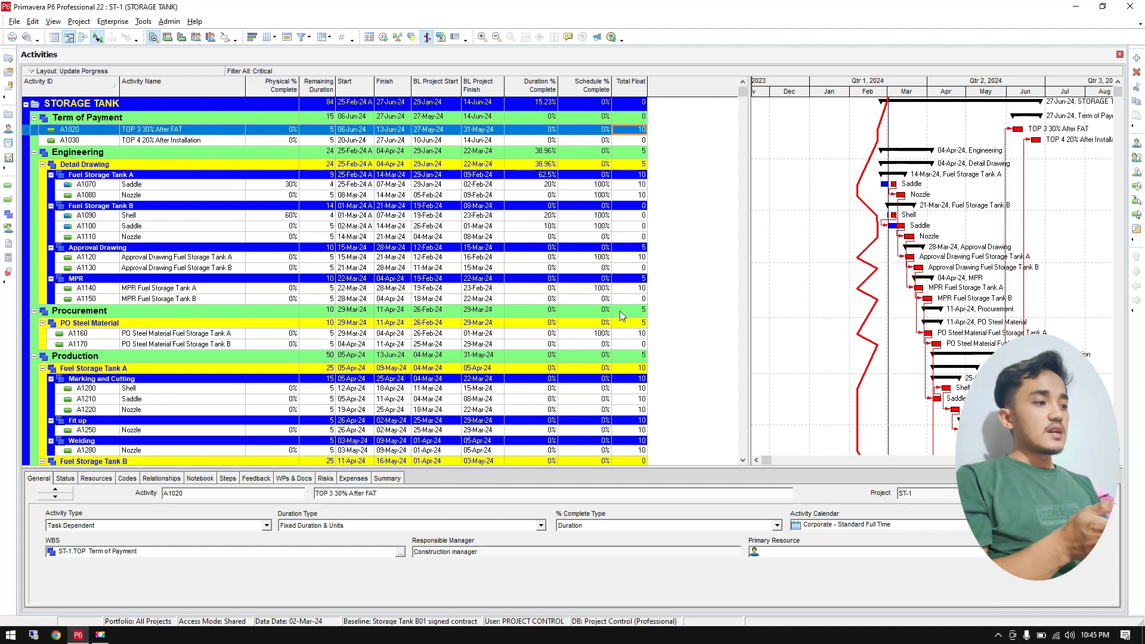
{"action": "scroll", "coordinate": [622, 316], "scroll_direction": "down", "scroll_amount": 3}
{"action": "scroll", "coordinate": [622, 316], "scroll_direction": "down", "scroll_amount": 6}
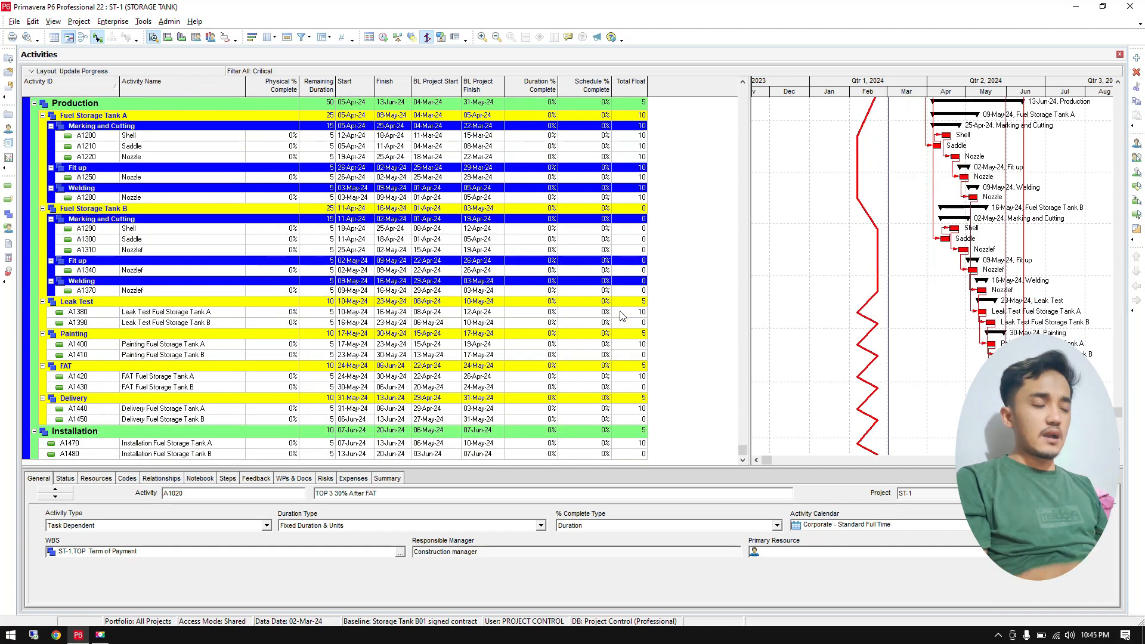
{"action": "scroll", "coordinate": [648, 352], "scroll_direction": "up", "scroll_amount": 8}
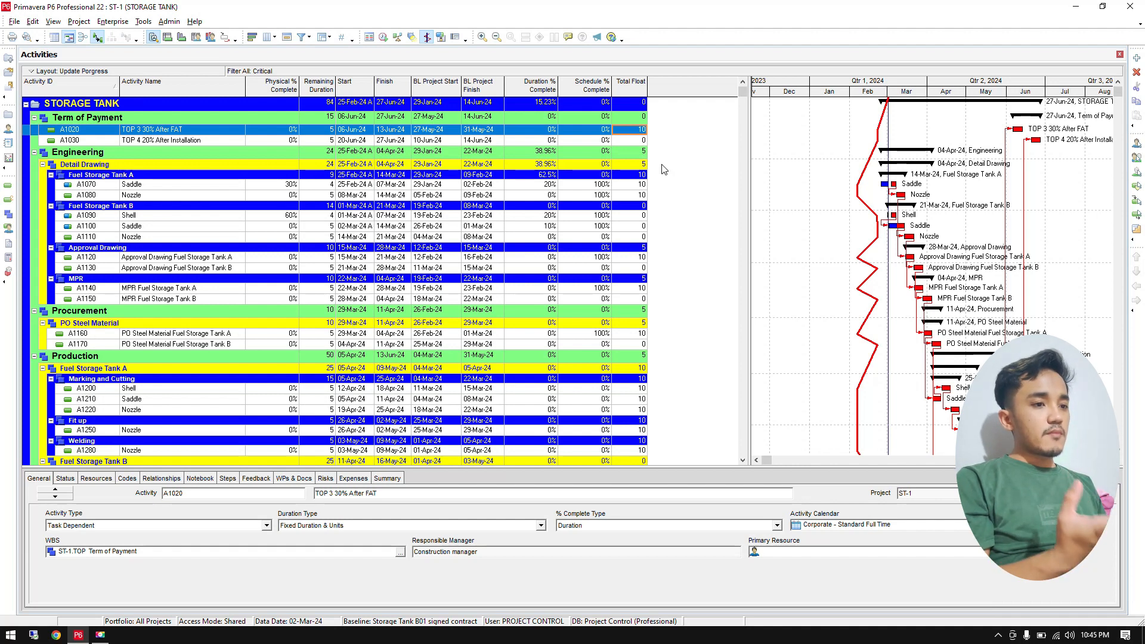
{"action": "left_click", "coordinate": [638, 187]}
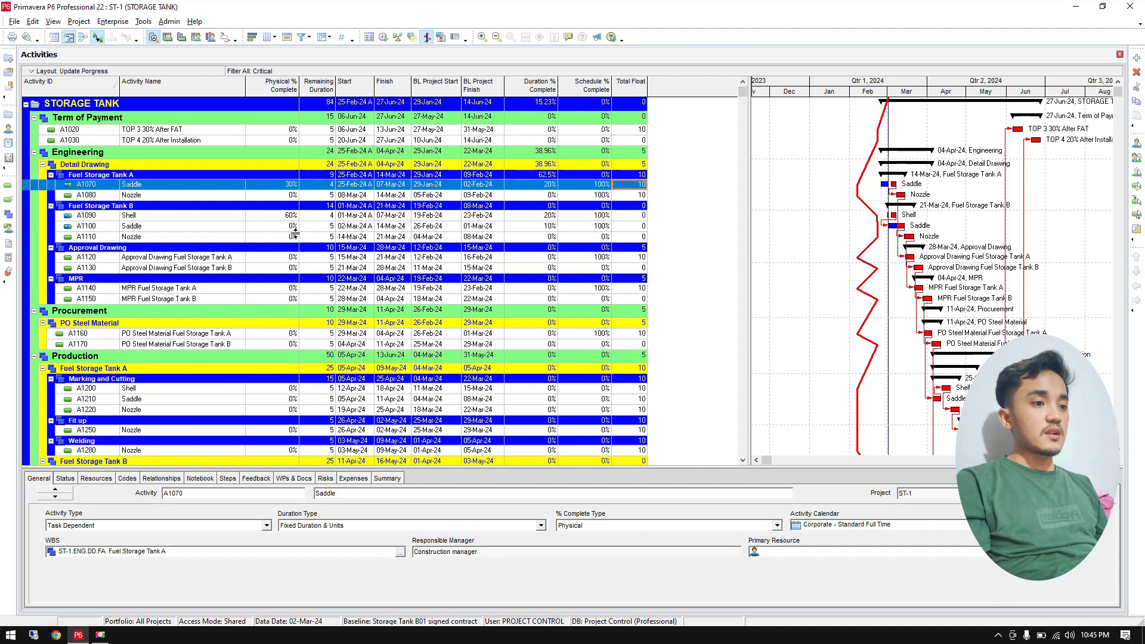
Step: Set the remaining duration of activity A1070 Saddle under Fuel Storage Tank A to 7 and reschedule the project
{"action": "left_click", "coordinate": [328, 186]}
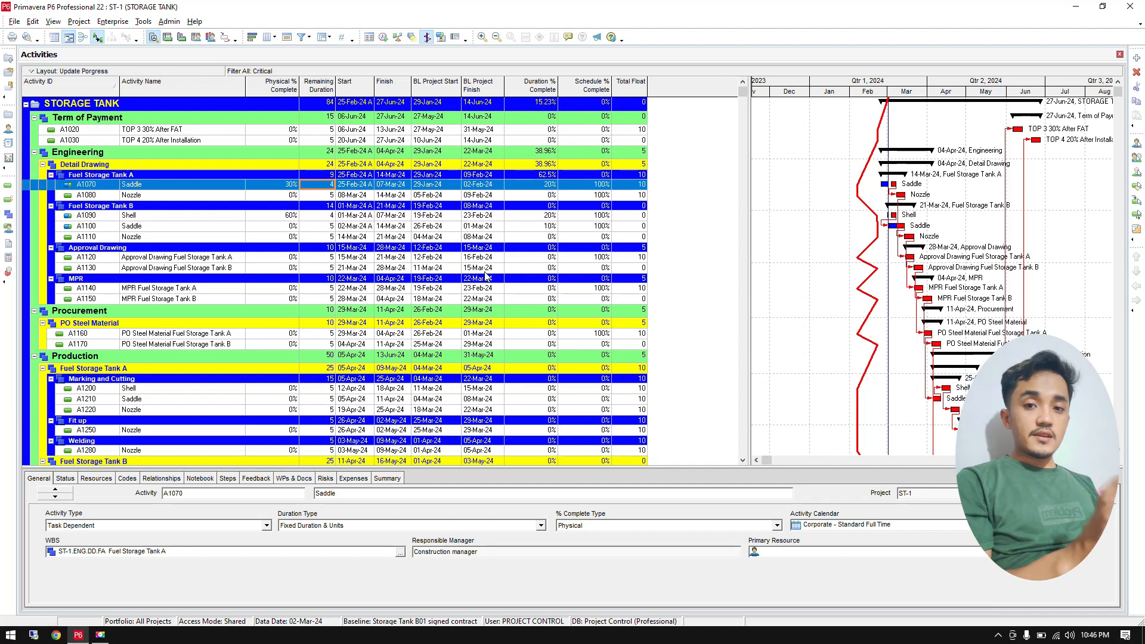
{"action": "scroll", "coordinate": [487, 276], "scroll_direction": "down", "scroll_amount": 5}
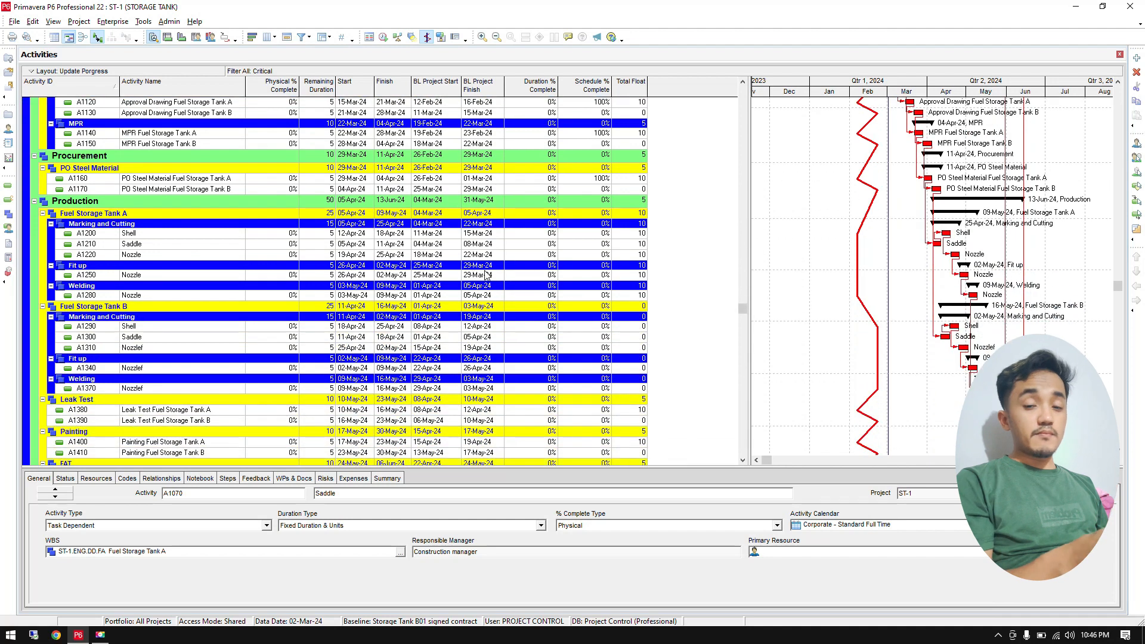
{"action": "scroll", "coordinate": [487, 276], "scroll_direction": "up", "scroll_amount": 4}
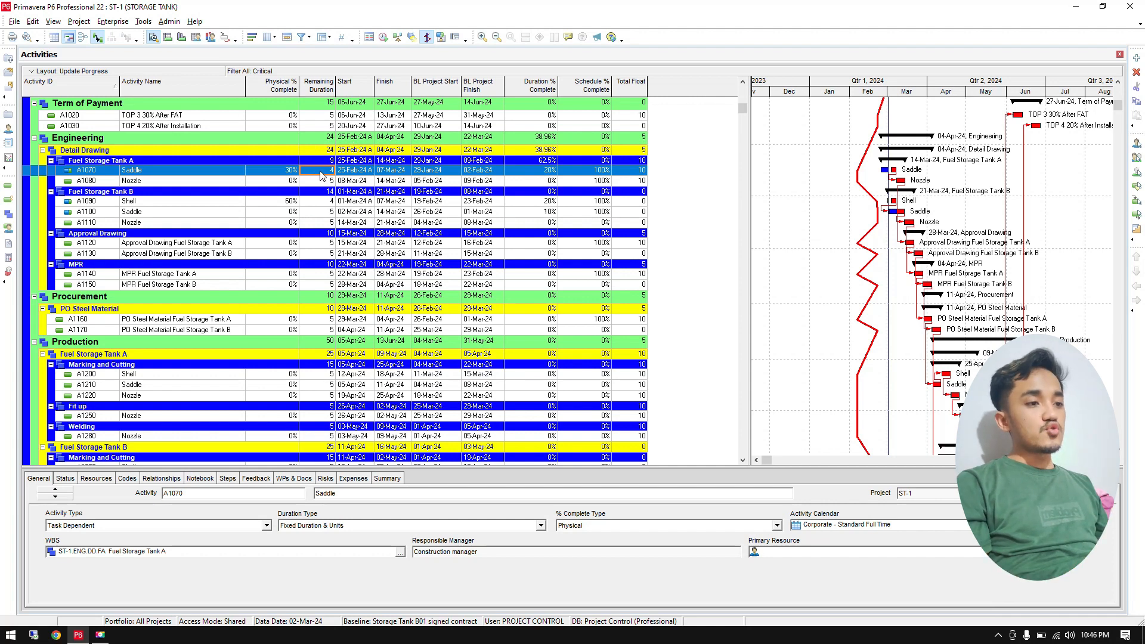
{"action": "type", "text": "7"}
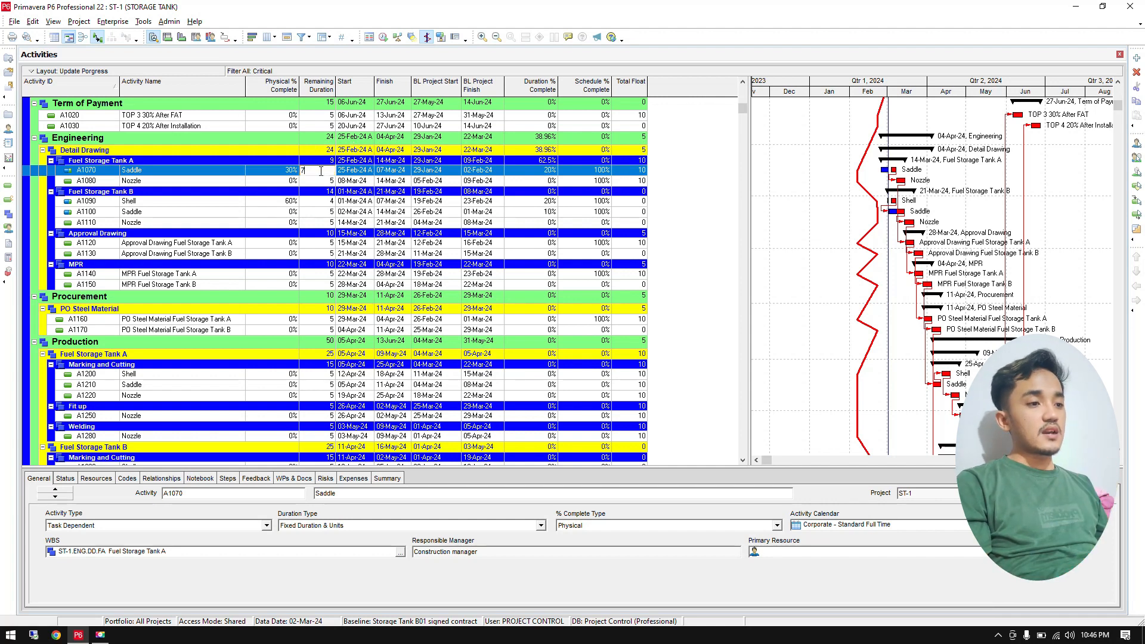
{"action": "key", "text": "Return"}
{"action": "key", "text": "F9"}
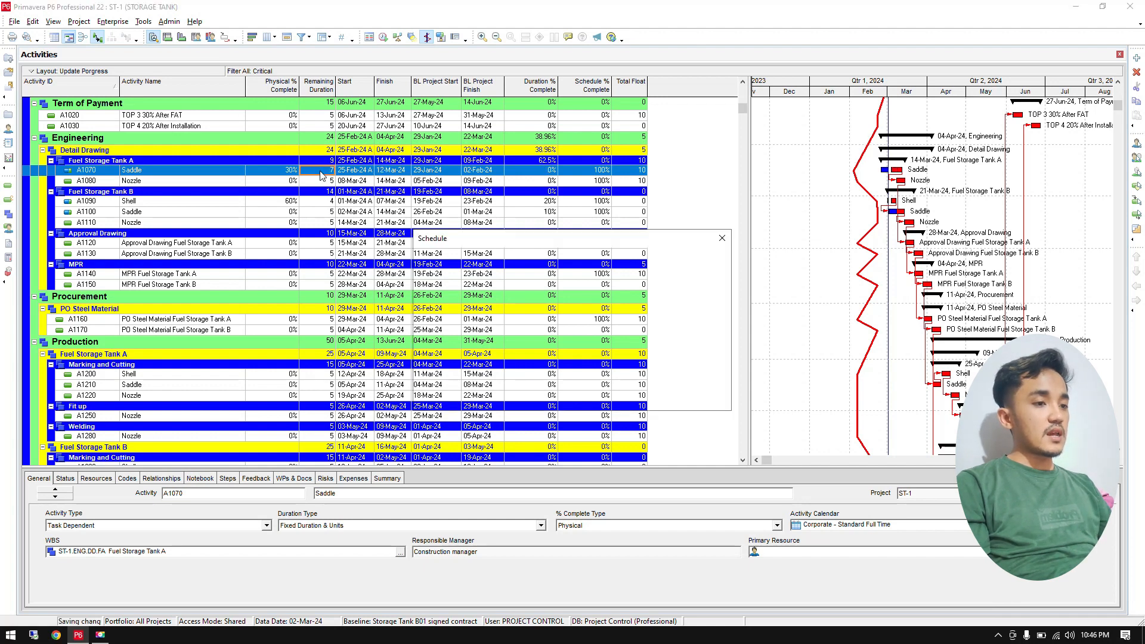
{"action": "key", "text": "Return"}
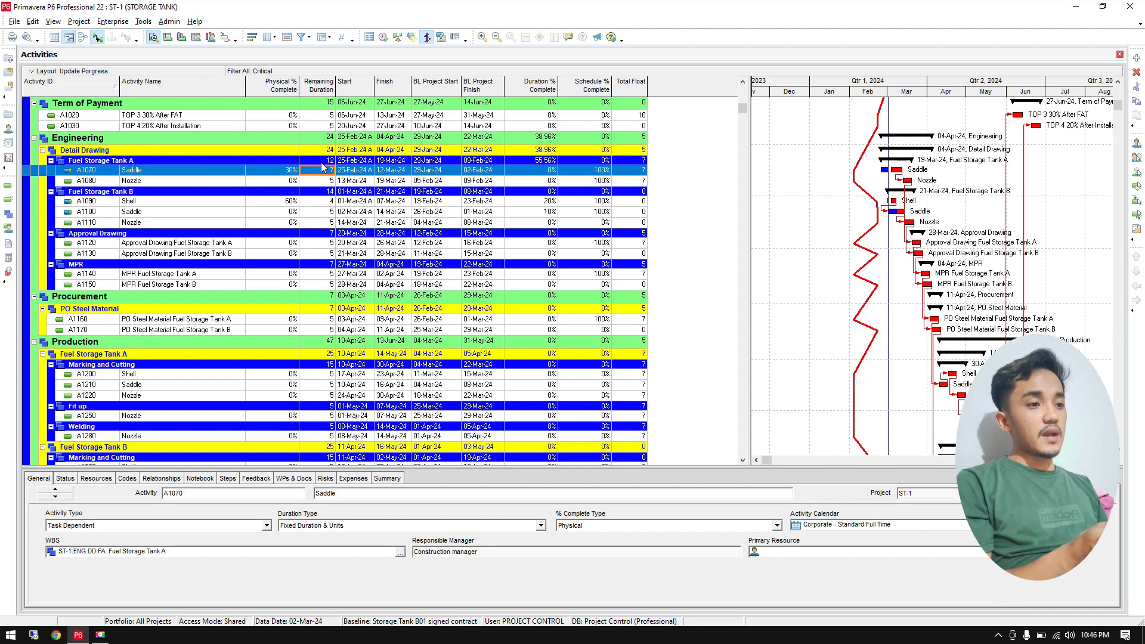
Step: Check how the longer Saddle activity affects the dates and total float of the activities through Installation
{"action": "scroll", "coordinate": [387, 350], "scroll_direction": "down", "scroll_amount": 3}
{"action": "scroll", "coordinate": [386, 351], "scroll_direction": "down", "scroll_amount": 5}
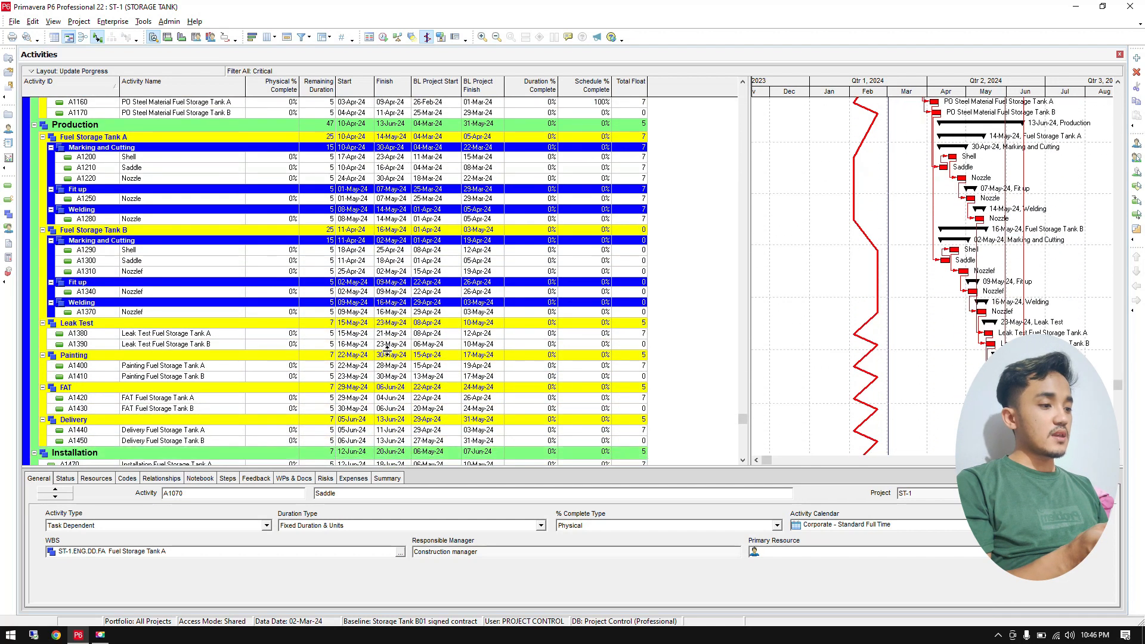
{"action": "scroll", "coordinate": [387, 346], "scroll_direction": "down", "scroll_amount": 1}
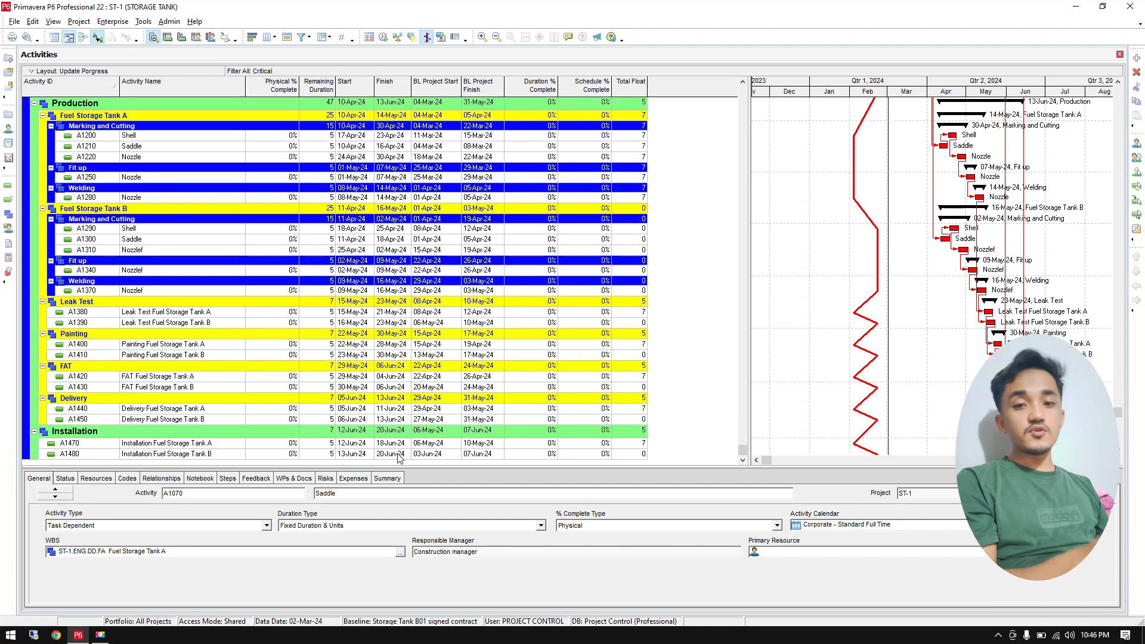
Step: Set the remaining duration of activity A1070 Saddle under Fuel Storage Tank A to 4 and reschedule the project
{"action": "scroll", "coordinate": [667, 309], "scroll_direction": "up", "scroll_amount": 8}
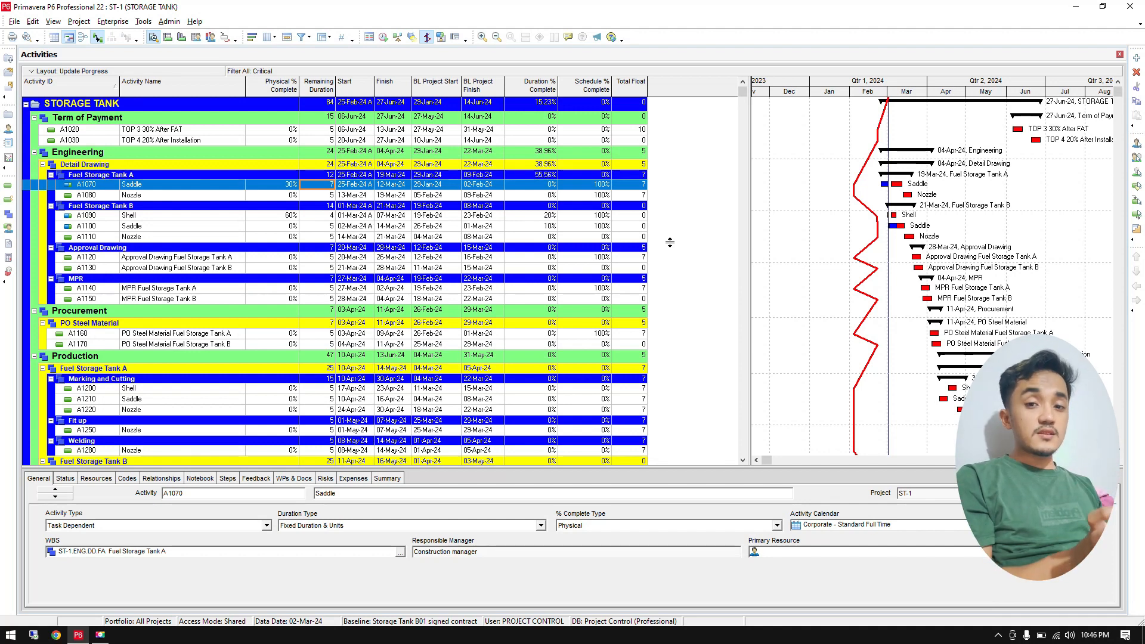
{"action": "left_click", "coordinate": [328, 185]}
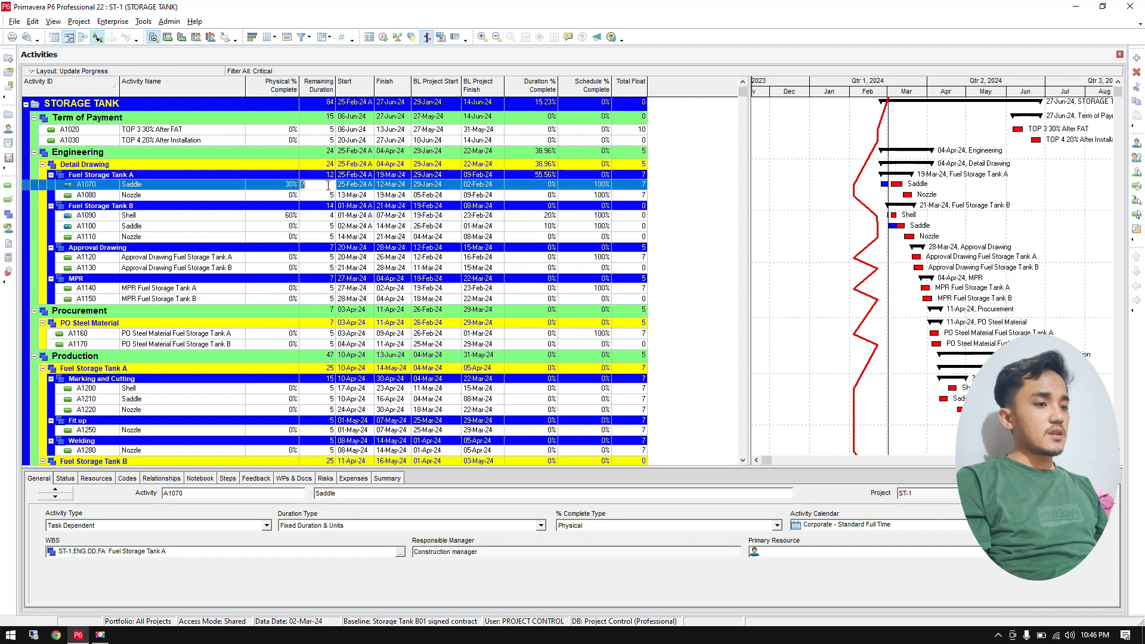
{"action": "type", "text": "4"}
{"action": "key", "text": "Return"}
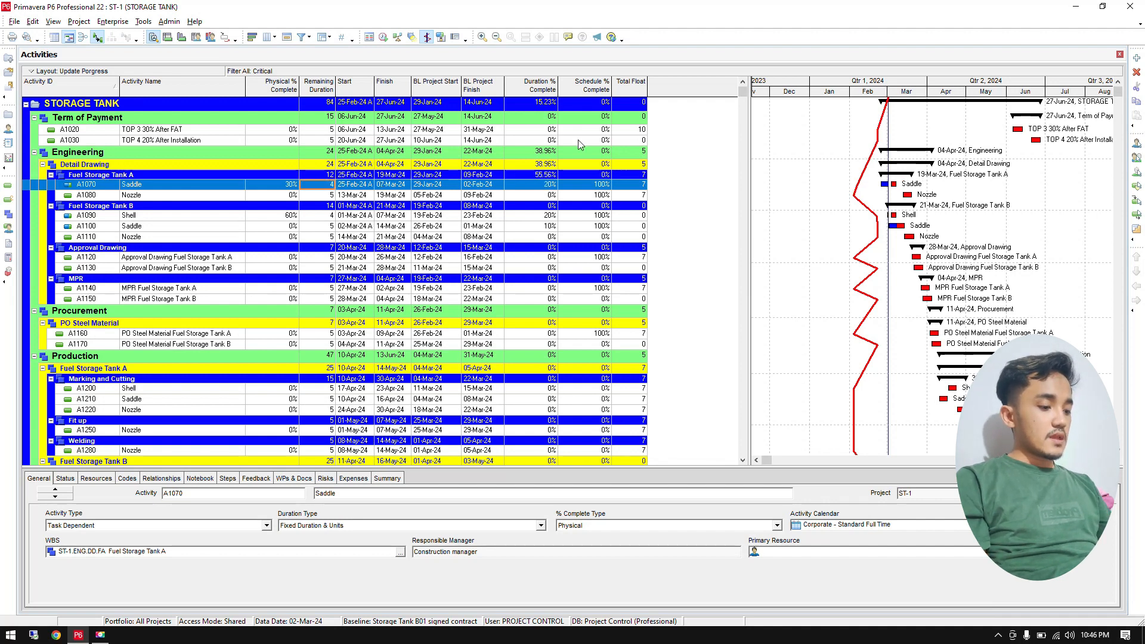
{"action": "key", "text": "F9"}
{"action": "key", "text": "Return"}
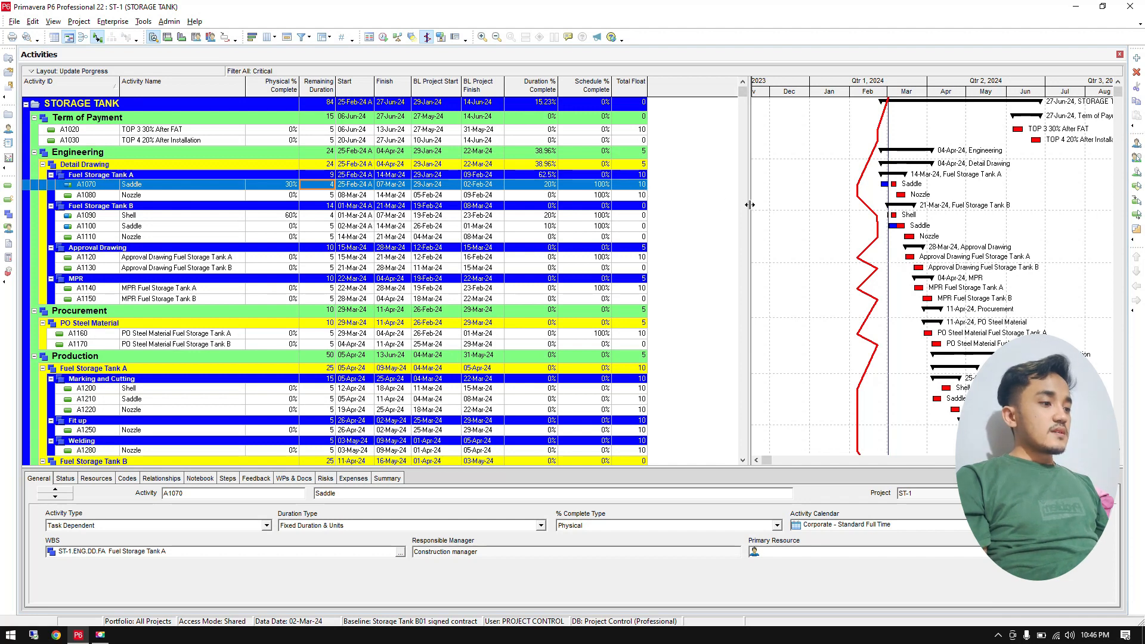
Step: Widen the Gantt chart area and replace the Critical filter with the Longest Path filter for the activity table
{"action": "left_click_drag", "start_coordinate": [749, 205], "coordinate": [672, 199]}
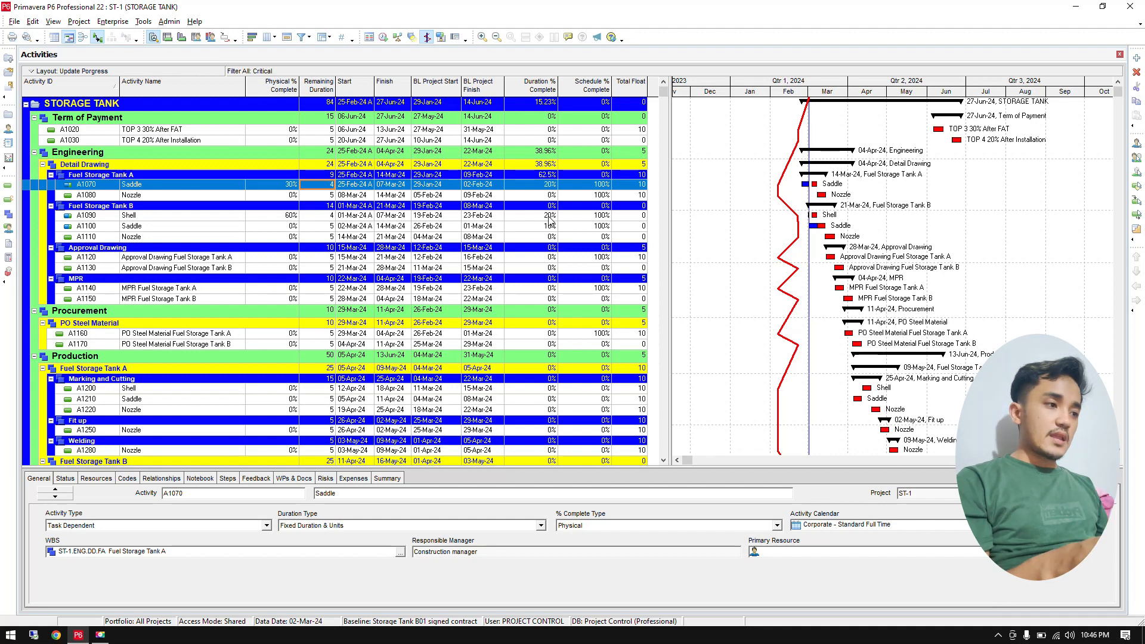
{"action": "left_click", "coordinate": [304, 38]}
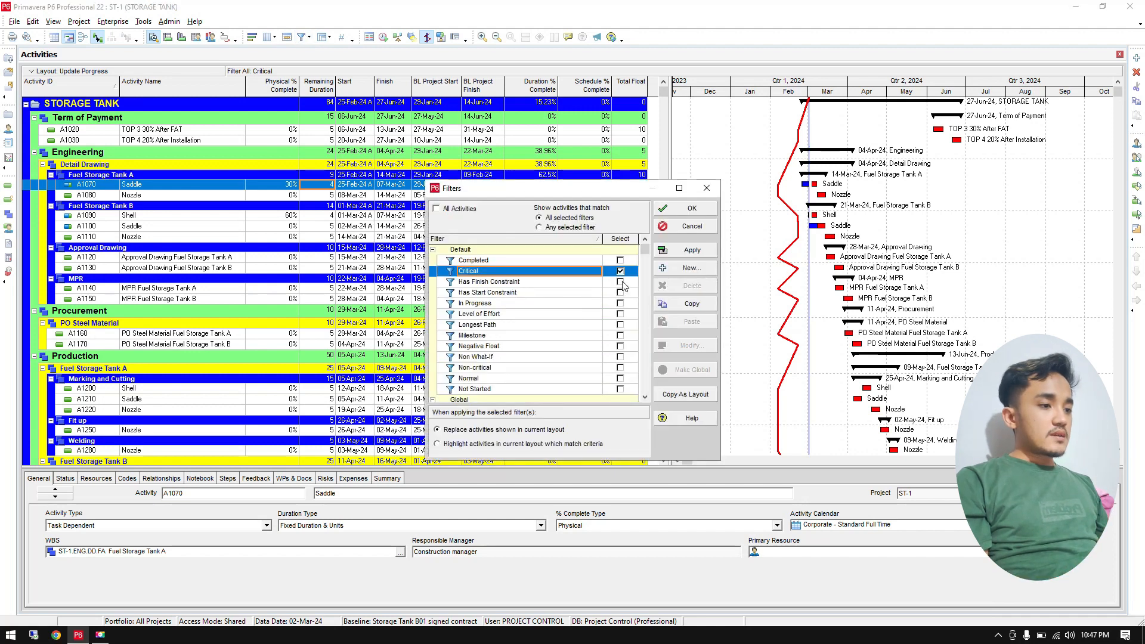
{"action": "left_click", "coordinate": [521, 325]}
{"action": "left_click", "coordinate": [620, 325]}
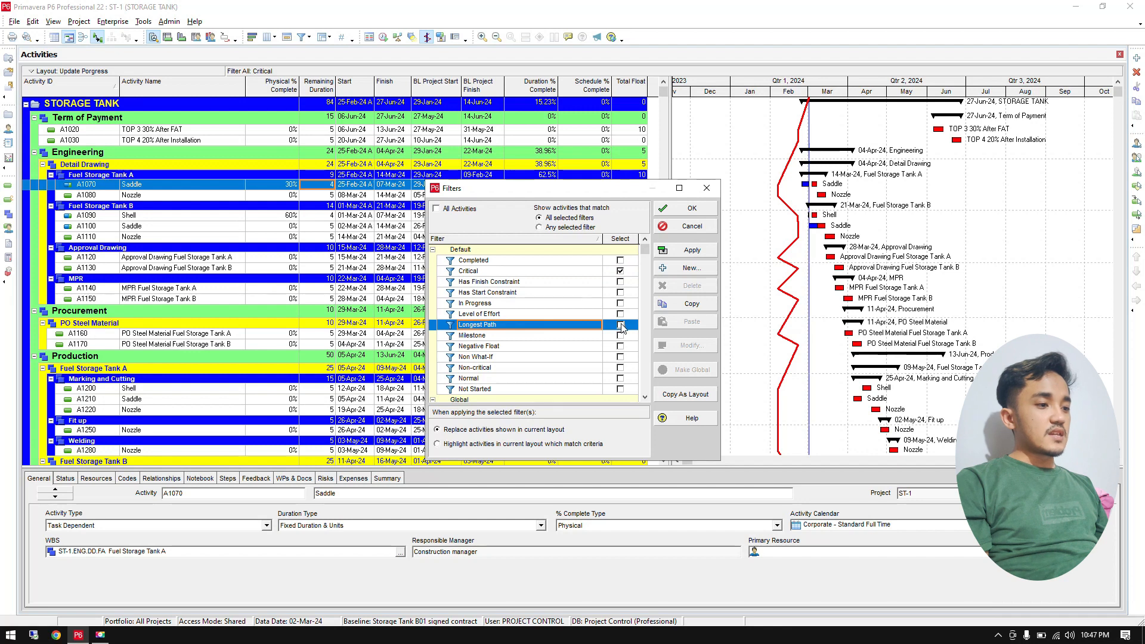
{"action": "left_click", "coordinate": [621, 270]}
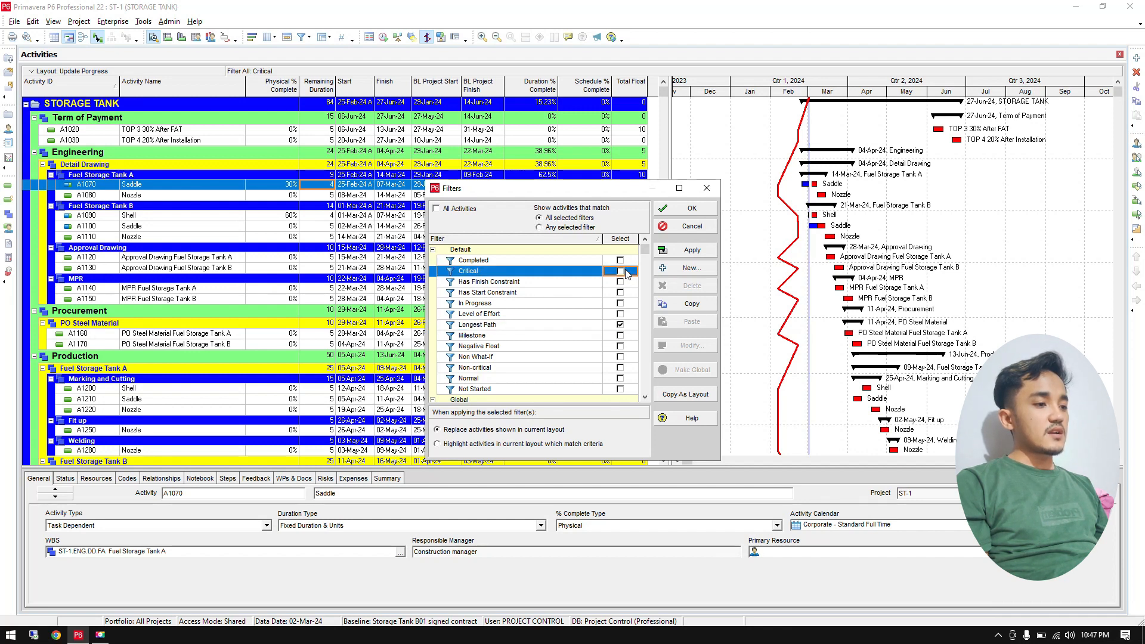
{"action": "left_click", "coordinate": [693, 210]}
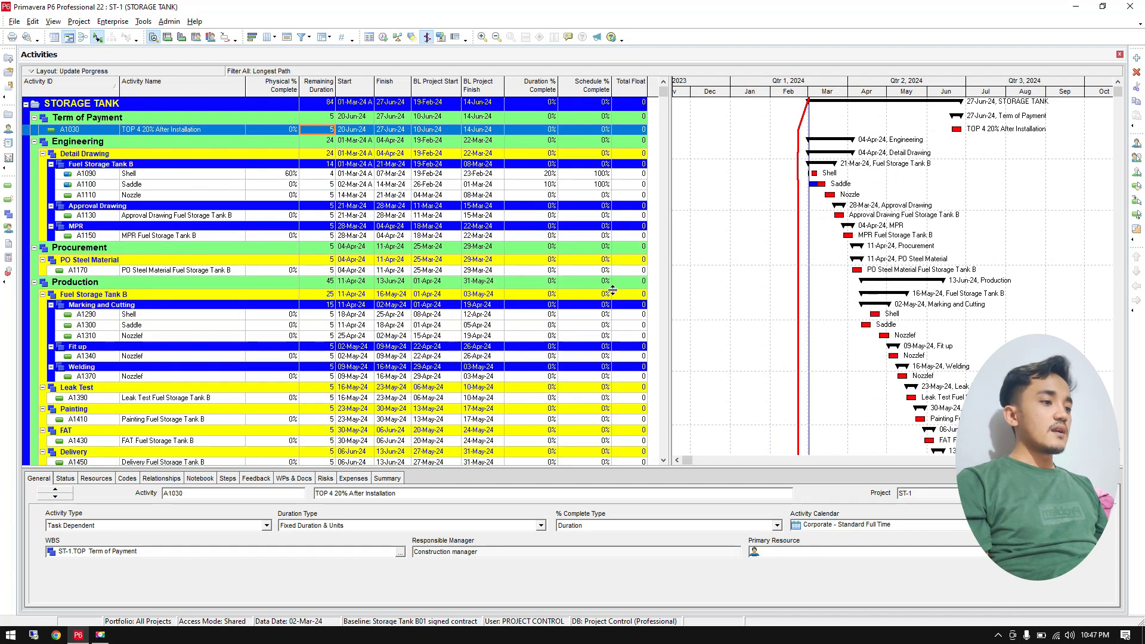
{"action": "scroll", "coordinate": [615, 288], "scroll_direction": "down", "scroll_amount": 1}
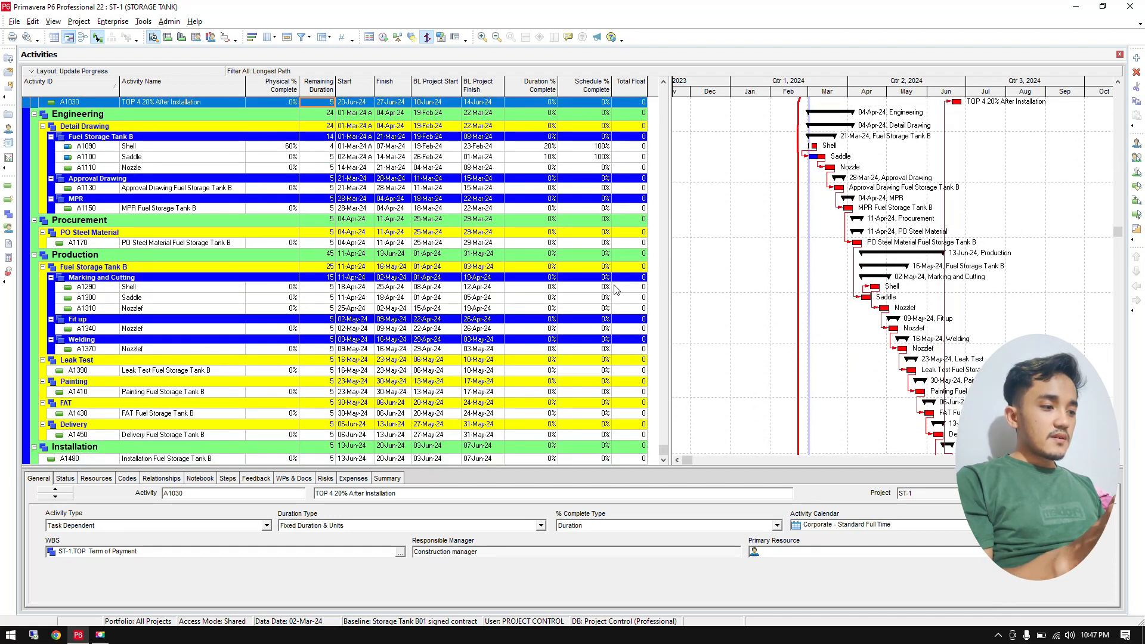
{"action": "scroll", "coordinate": [615, 289], "scroll_direction": "up", "scroll_amount": 1}
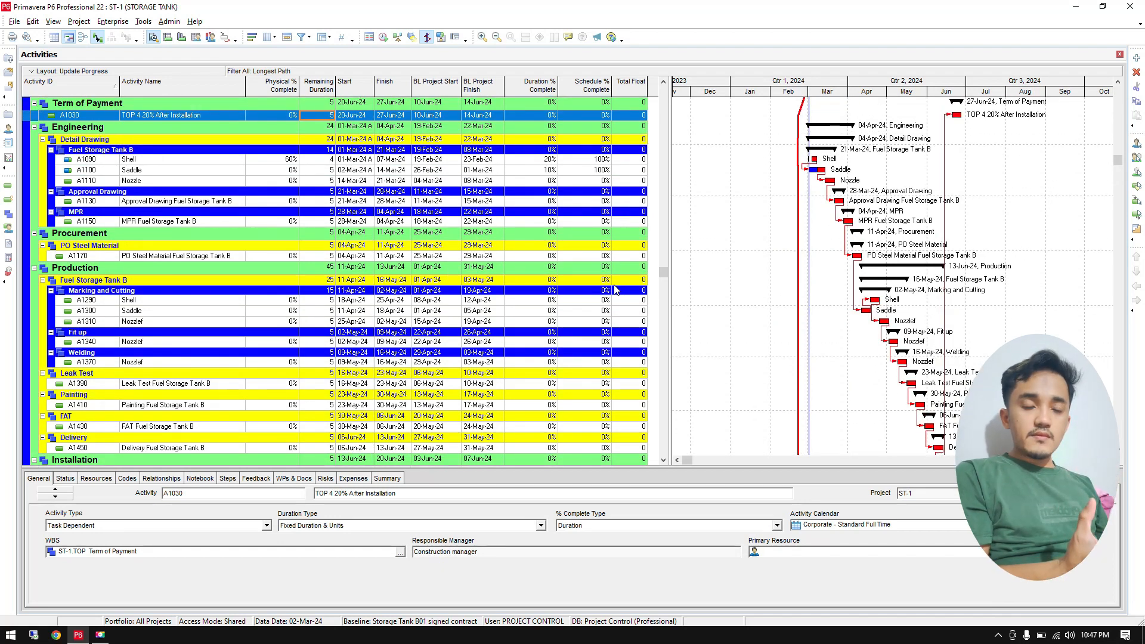